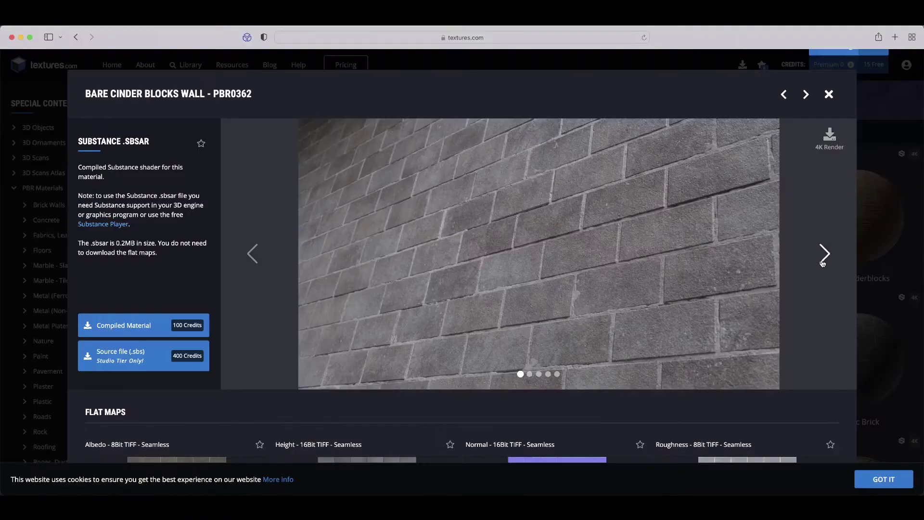
# Browse the preview renders of the Bare Cinder Blocks Wall PBR material
pyautogui.click(824, 253)
pyautogui.click(824, 253)
pyautogui.click(824, 254)
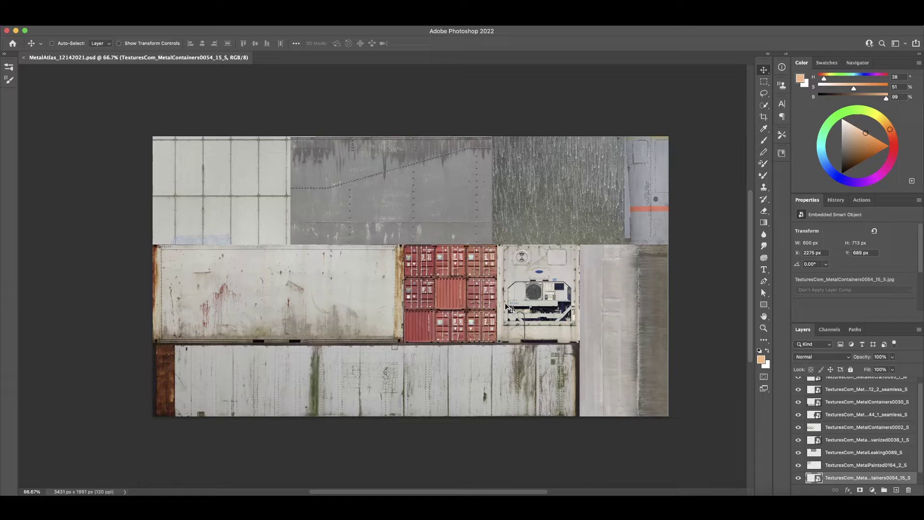
# Review the metal atlas document's image size, leave it unchanged, and open its Export As options
pyautogui.press('super+alt+i')
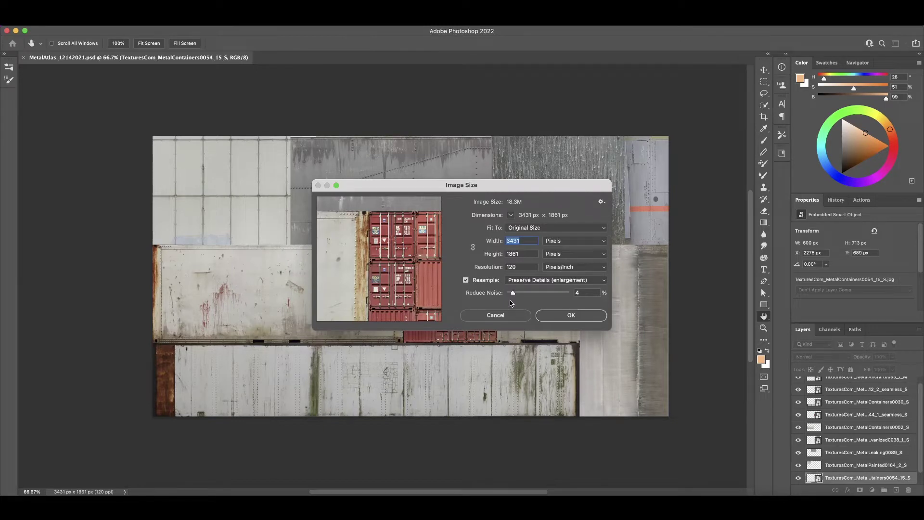
pyautogui.click(510, 315)
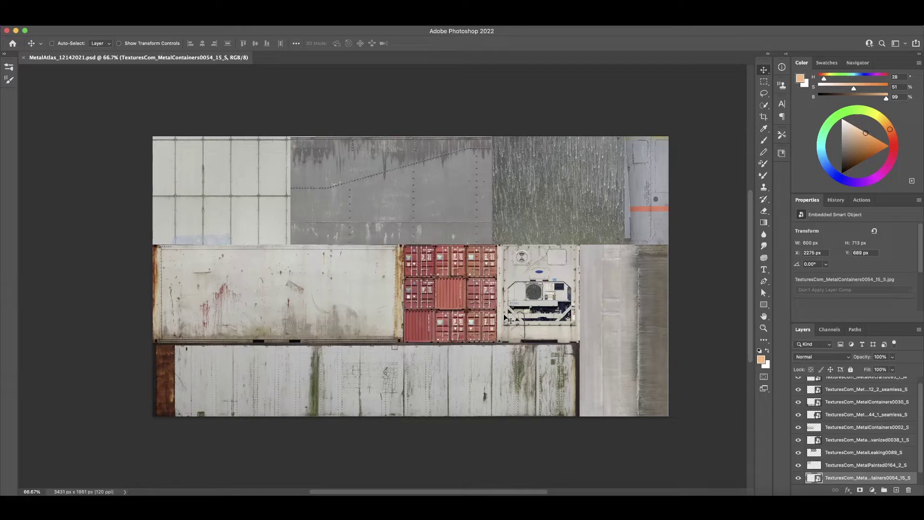
pyautogui.click(67, 22)
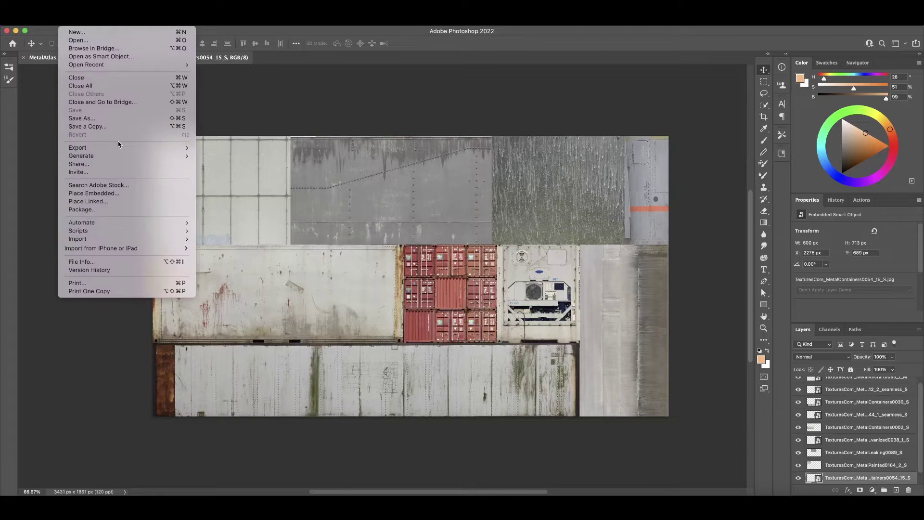
pyautogui.moveTo(145, 147)
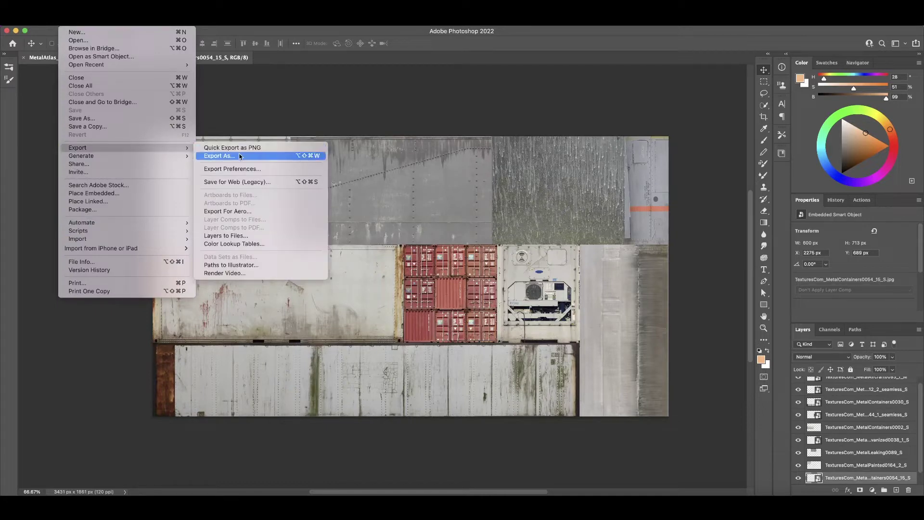
pyautogui.click(245, 156)
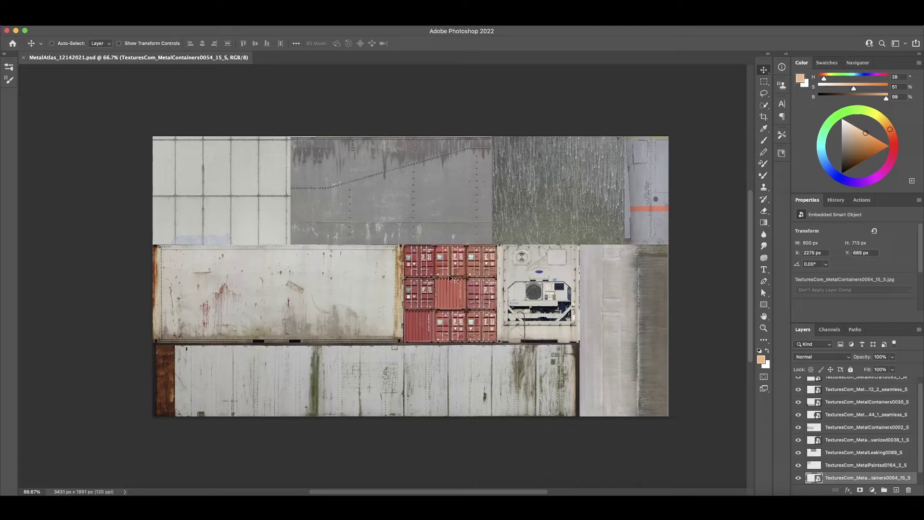
# Select the galvanized metal texture's layer and slightly reposition the white refrigerated container texture in the atlas
pyautogui.keyDown('super'); pyautogui.click(510, 227); pyautogui.keyUp('super')
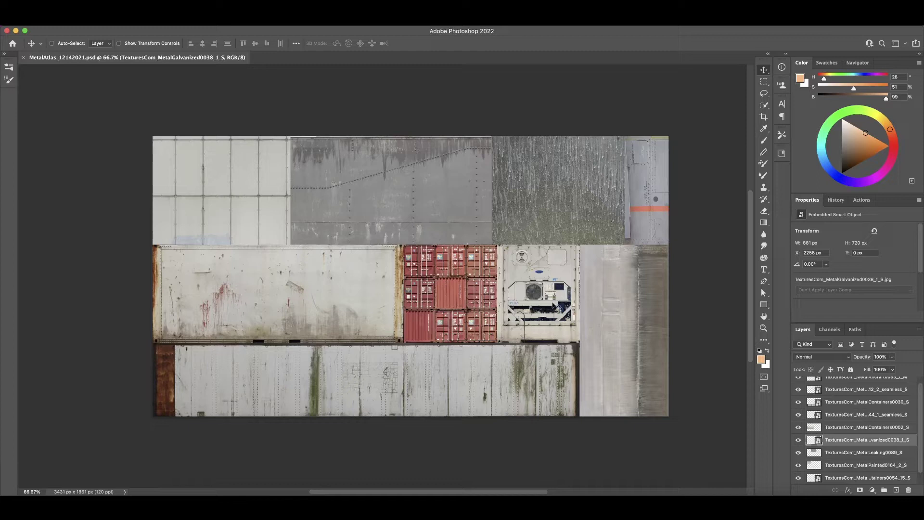
pyautogui.press('super')
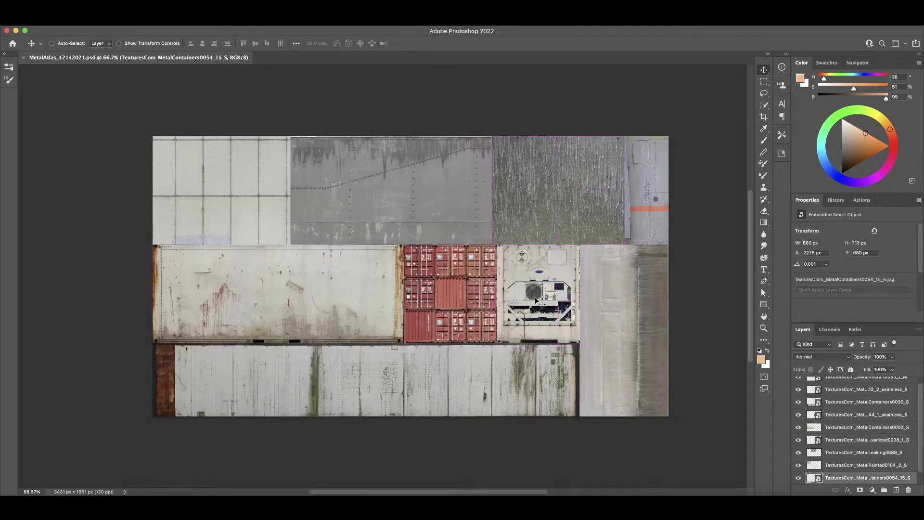
pyautogui.moveTo(534, 304)
pyautogui.keyDown('super'); pyautogui.mouseDown()
pyautogui.moveTo(540, 329)
pyautogui.moveTo(519, 298)
pyautogui.mouseUp(); pyautogui.keyUp('super')
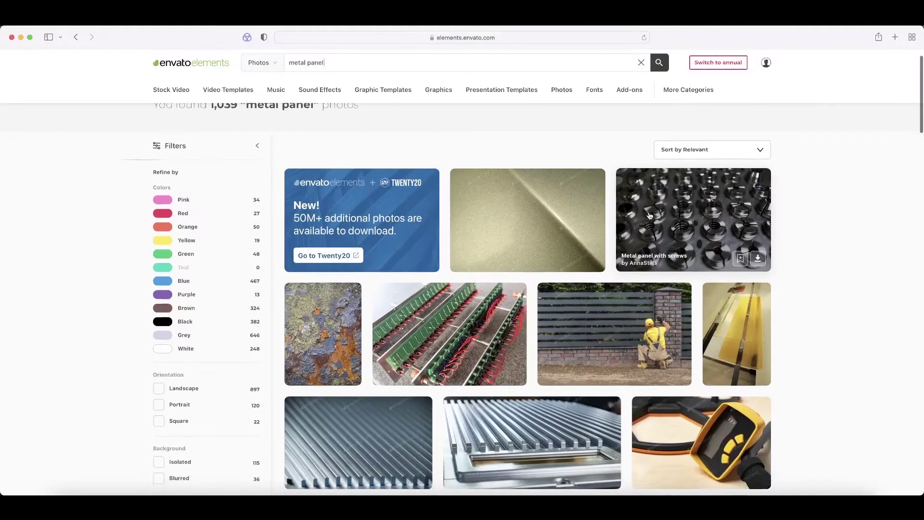
# Browse the Envato Elements photo results for "metal panel" to find source textures
pyautogui.scroll(-5, 649, 215)
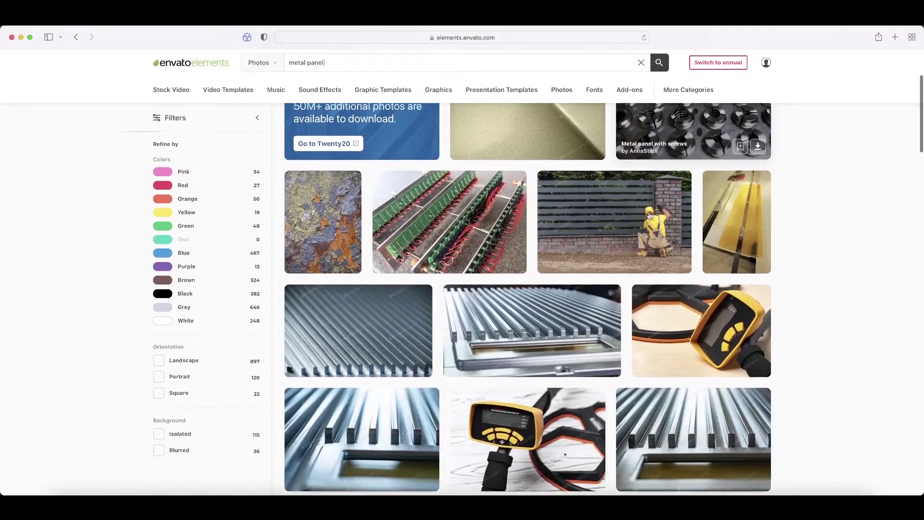
pyautogui.scroll(-6, 649, 215)
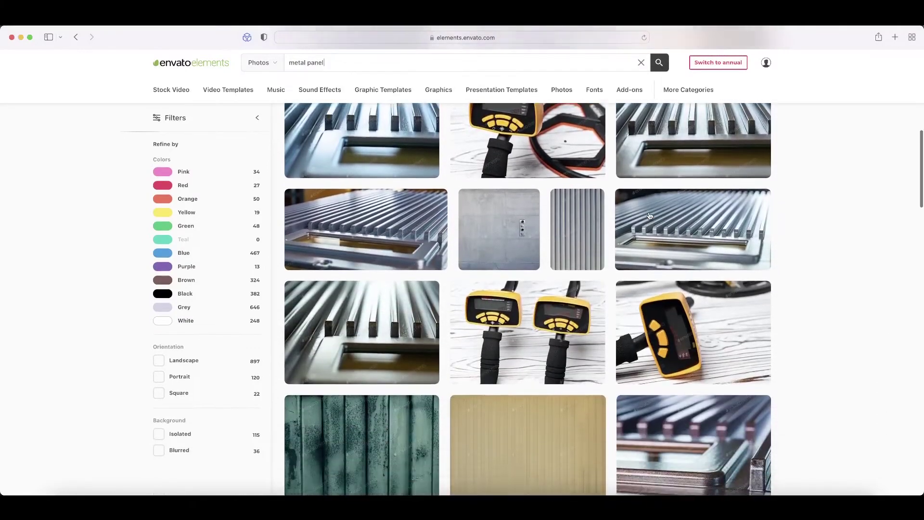
pyautogui.scroll(-4, 649, 215)
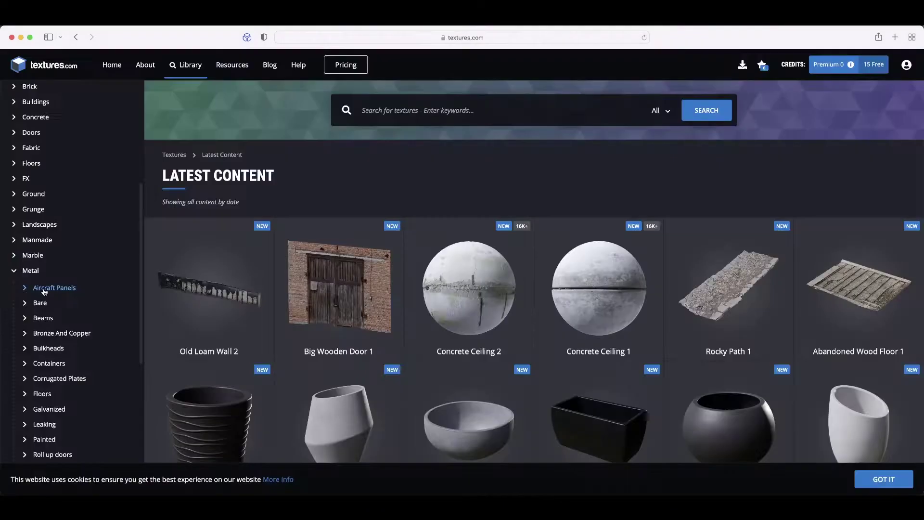
# Browse the Aircraft Panels and Containers categories under Metal on textures.com for atlas source images
pyautogui.click(44, 289)
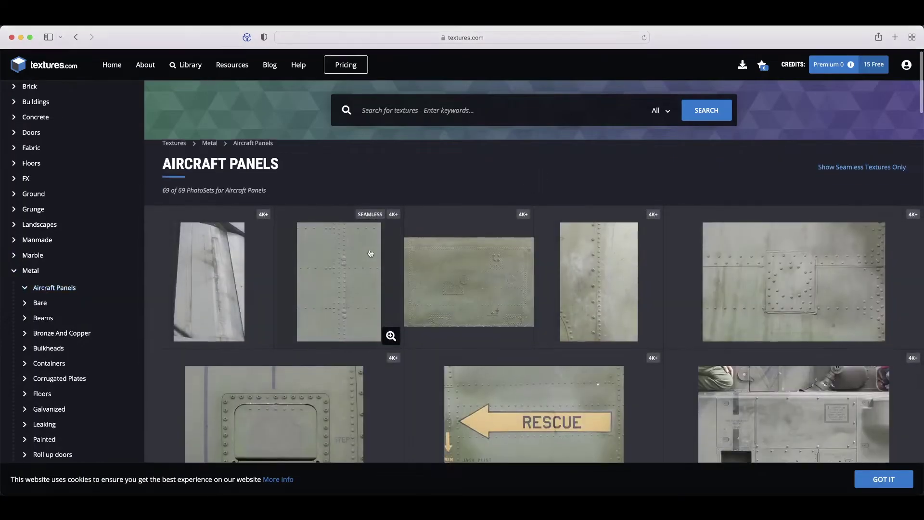
pyautogui.scroll(-3, 371, 252)
pyautogui.scroll(-6, 370, 253)
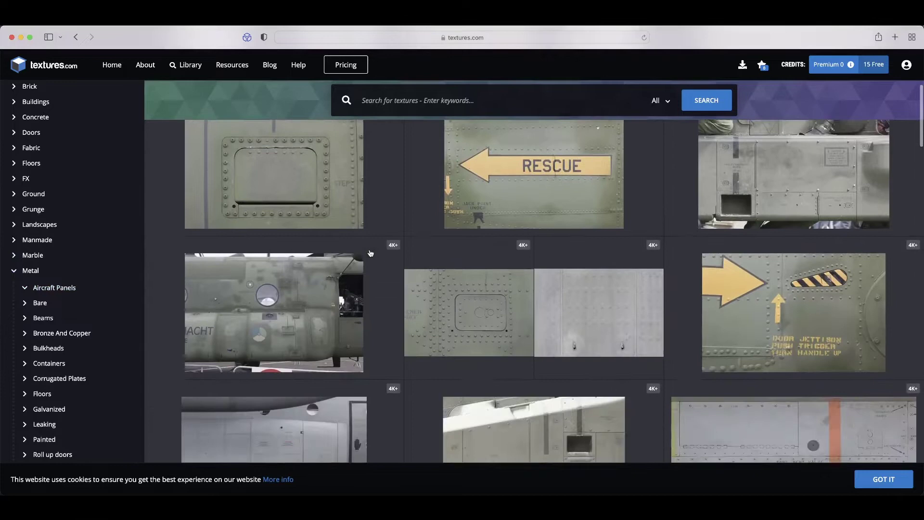
pyautogui.scroll(-5, 370, 253)
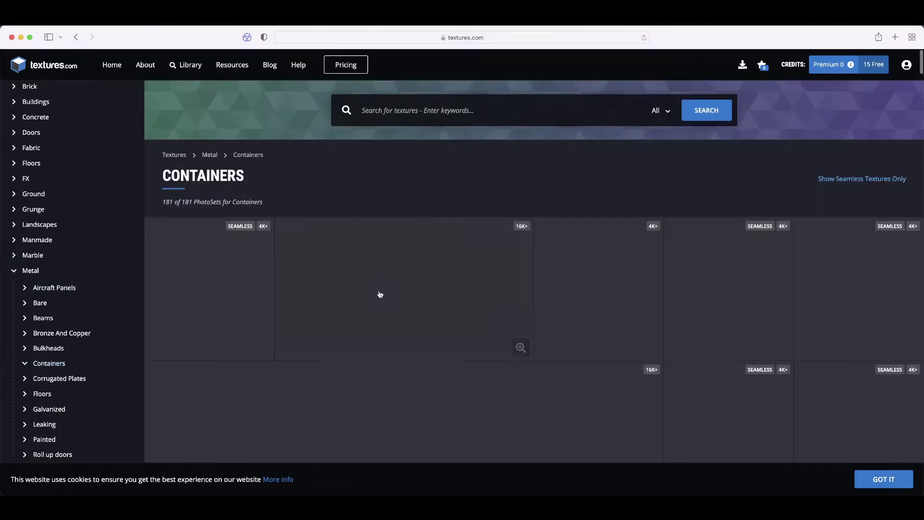
pyautogui.scroll(-2, 380, 294)
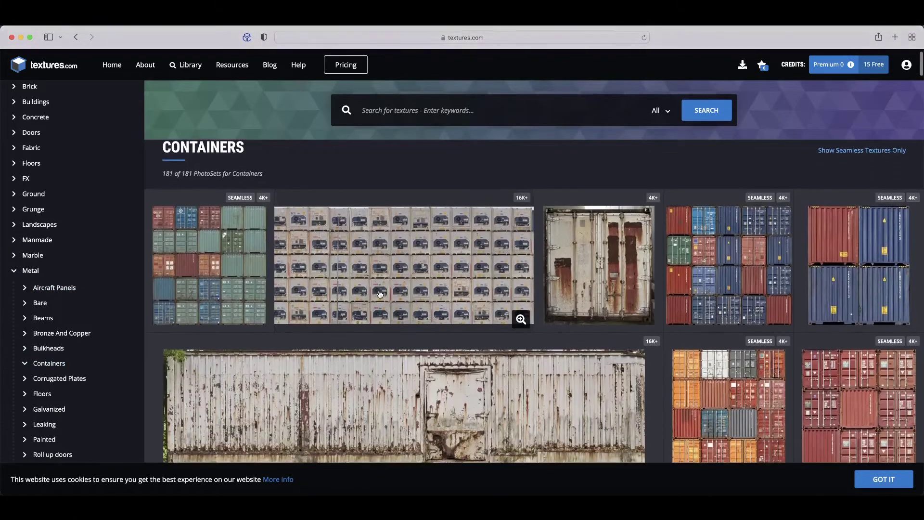
pyautogui.scroll(-3, 379, 294)
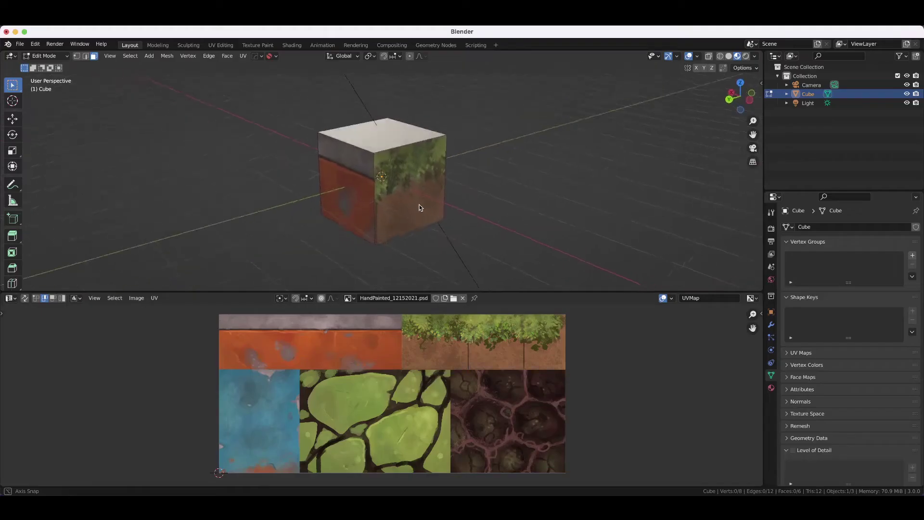
pyautogui.moveTo(420, 206)
pyautogui.mouseDown(button='middle')
pyautogui.moveTo(387, 187)
pyautogui.moveTo(271, 191)
pyautogui.moveTo(320, 140)
pyautogui.moveTo(426, 159)
pyautogui.moveTo(381, 103)
pyautogui.mouseUp(button='middle')
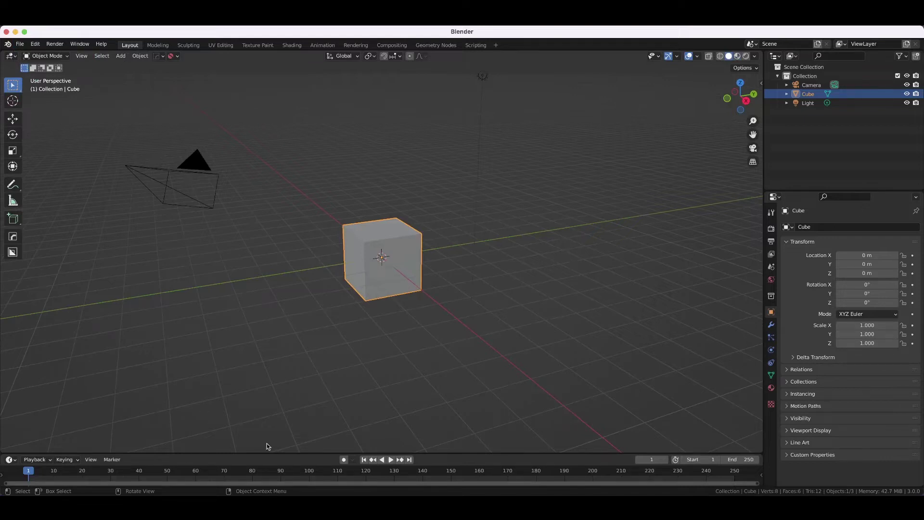
# Enlarge the timeline area, turn it into a Shader Editor, and add an Image Texture setup with mapping to the cube's material
pyautogui.moveTo(283, 451); pyautogui.dragTo(289, 328)
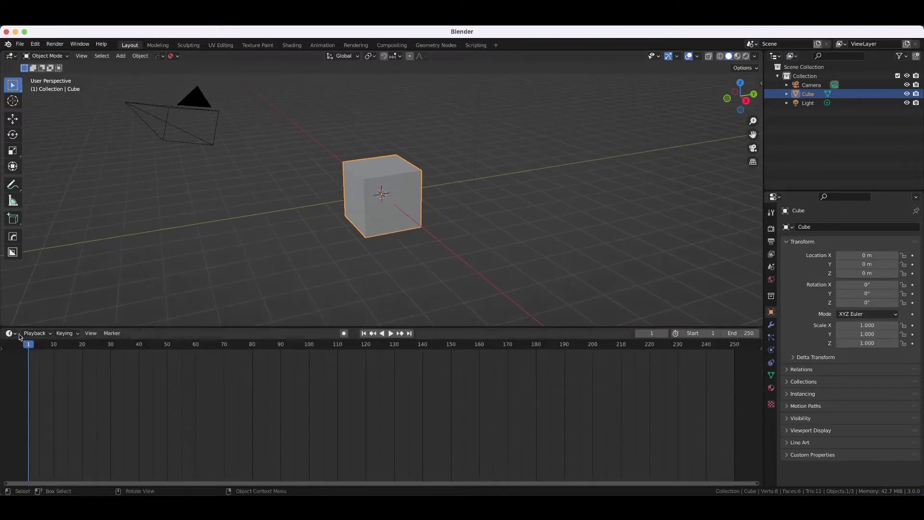
pyautogui.click(11, 333)
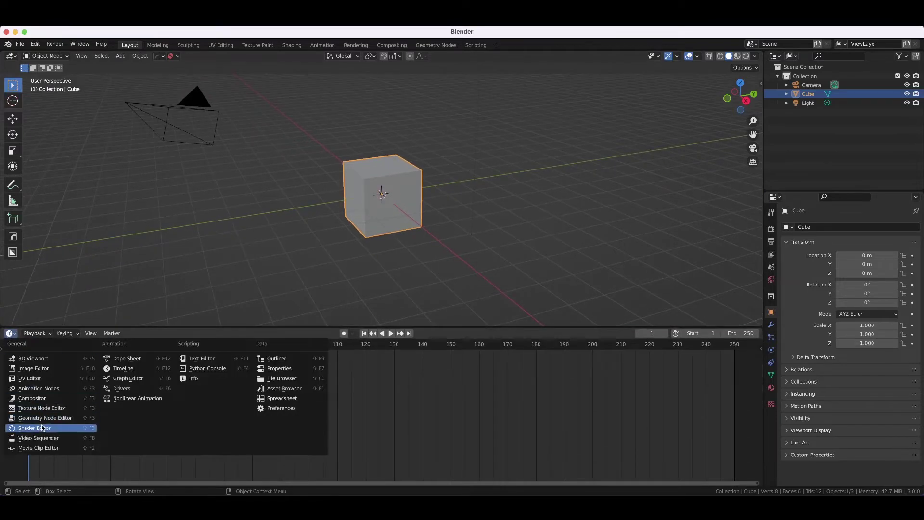
pyautogui.click(59, 428)
pyautogui.hotkey('ctrl', 't')
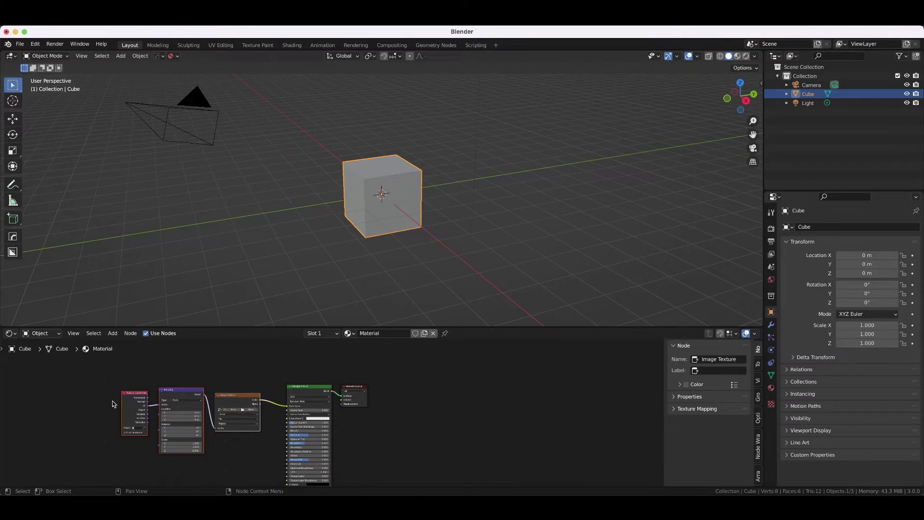
# Load MetalAtlas_12142021.psd from the TrimSheets folder into the Image Texture node and show the cube in Material Preview shading
pyautogui.click(250, 413)
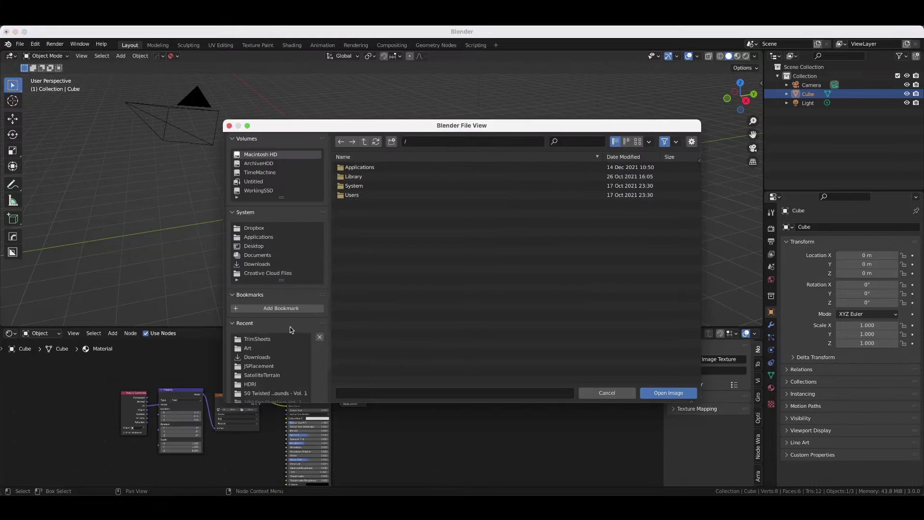
pyautogui.click(283, 339)
pyautogui.doubleClick(380, 176)
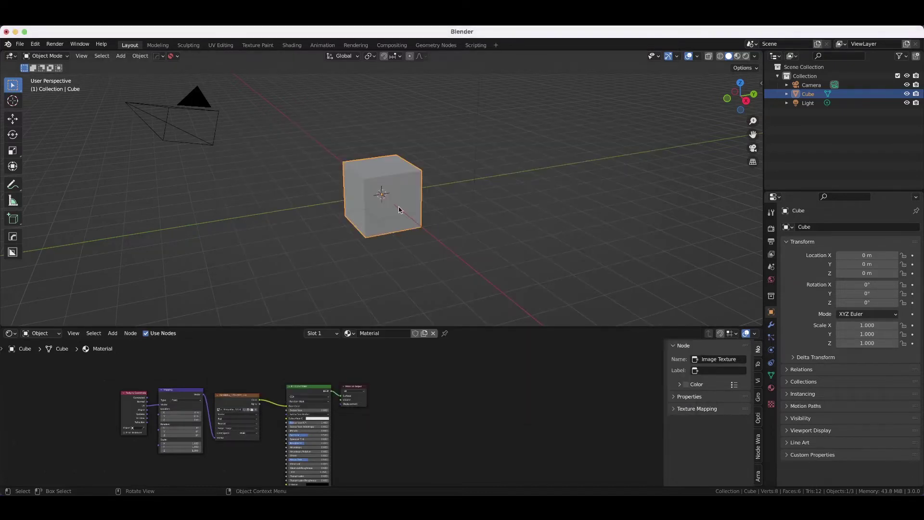
pyautogui.press('z')
pyautogui.click(399, 259)
pyautogui.moveTo(414, 239); pyautogui.dragTo(420, 237, button='middle')
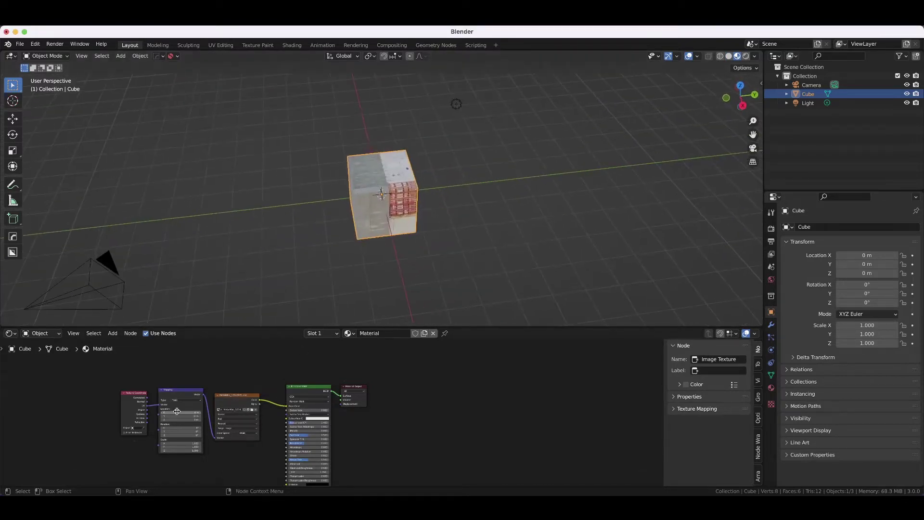
# Inspect the material's node setup and change the Shader Editor area to the UV Editor
pyautogui.scroll(5, 178, 411)
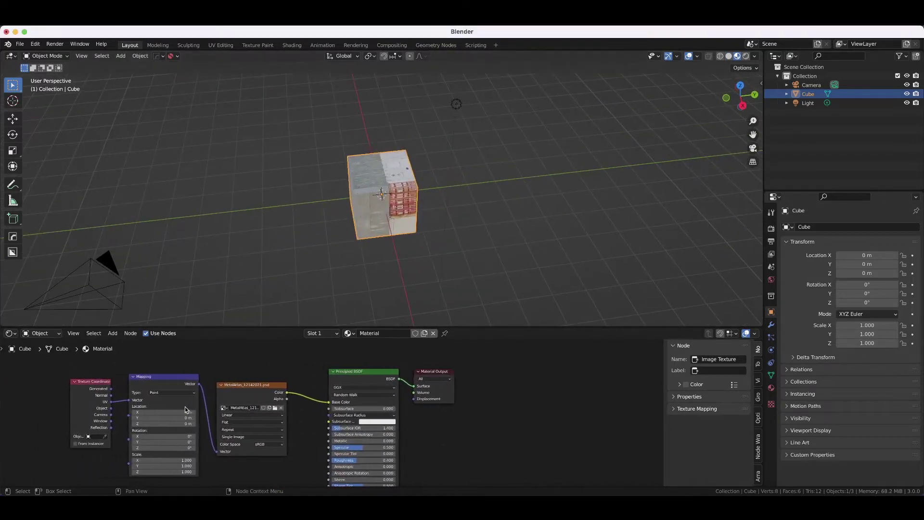
pyautogui.hscroll(-1, 185, 409)
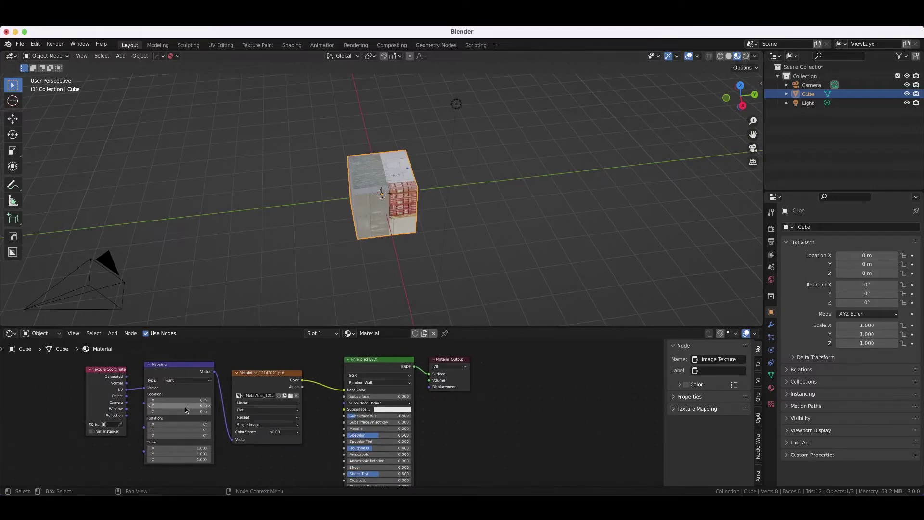
pyautogui.hscroll(-1, 218, 406)
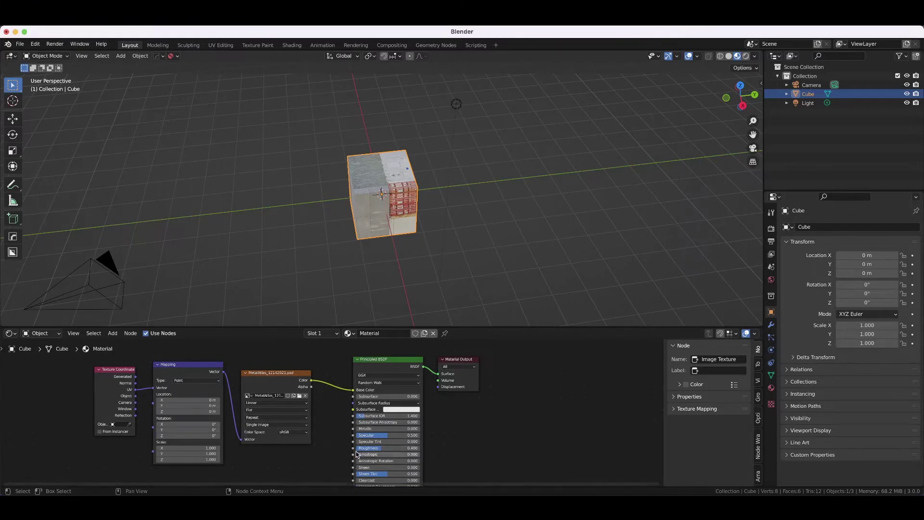
pyautogui.scroll(-2, 332, 414)
pyautogui.click(11, 333)
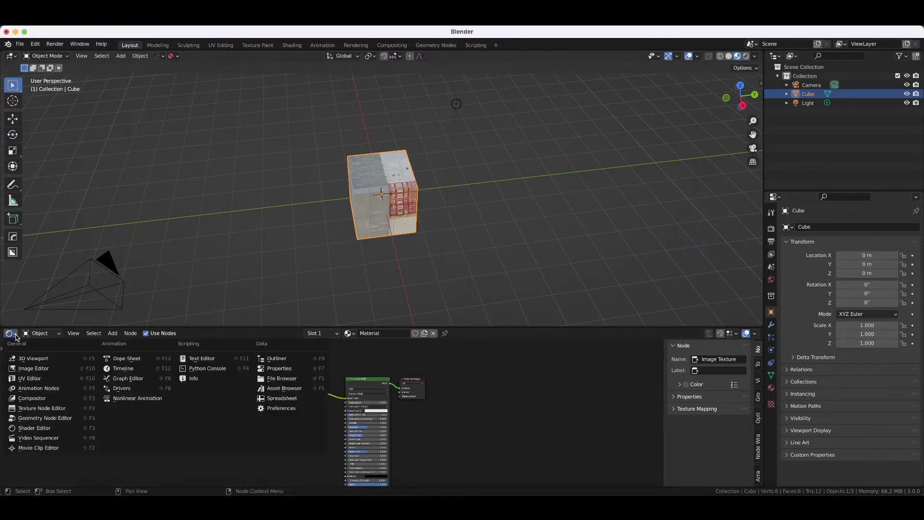
pyautogui.click(29, 379)
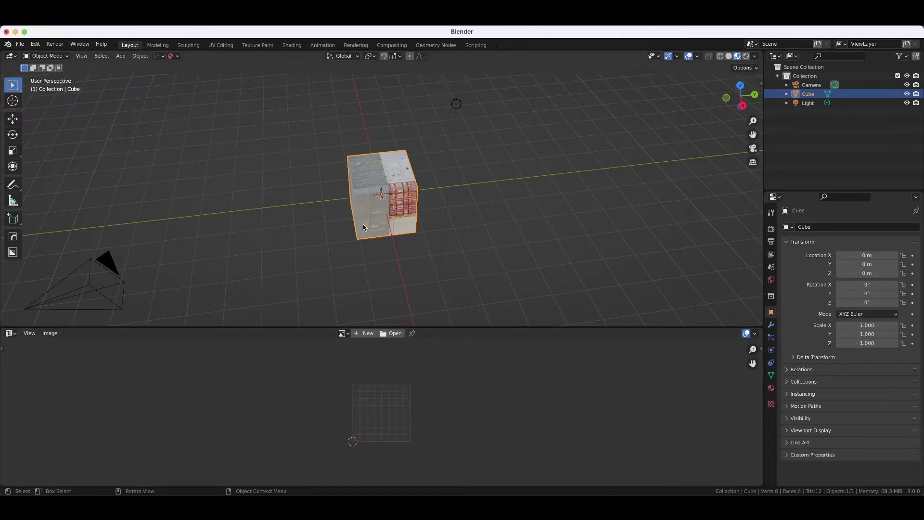
# Enter Edit Mode on the cube and unwrap all its faces with Cube Projection
pyautogui.press('Tab')
pyautogui.moveTo(372, 219); pyautogui.dragTo(380, 184, button='middle')
pyautogui.press('u')
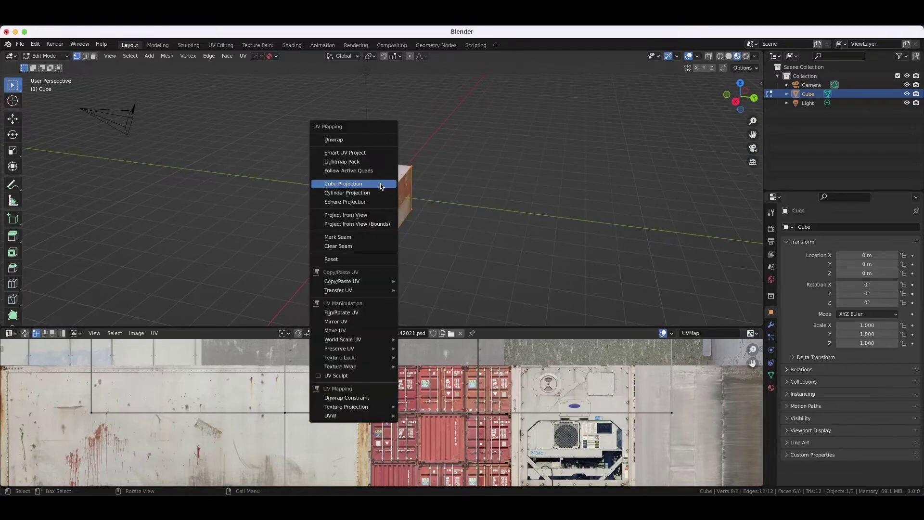
pyautogui.click(370, 182)
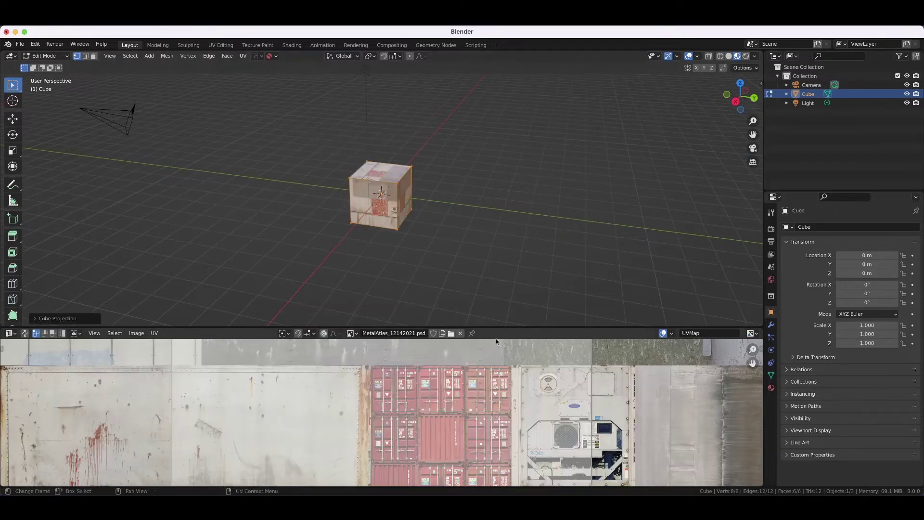
# Scale down the cube's UVs and move them over the red shipping containers in the metal atlas
pyautogui.scroll(-5, 510, 362)
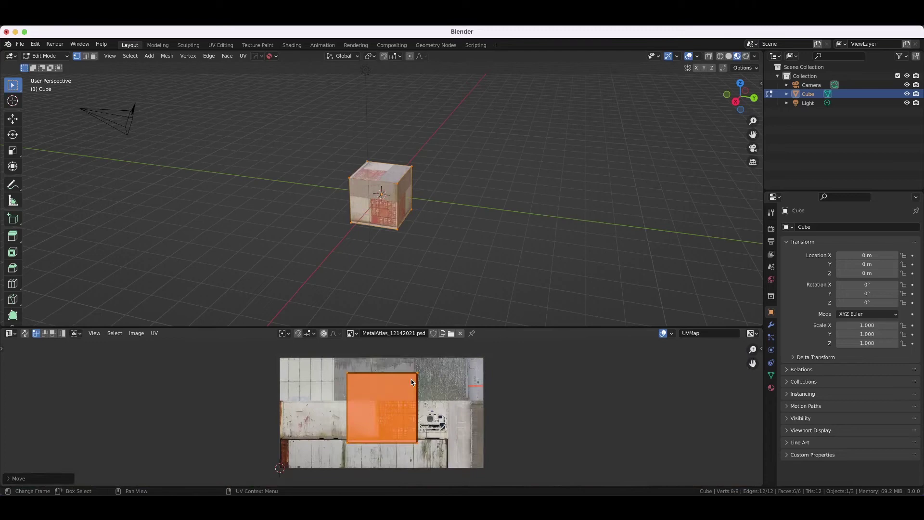
pyautogui.press('s')
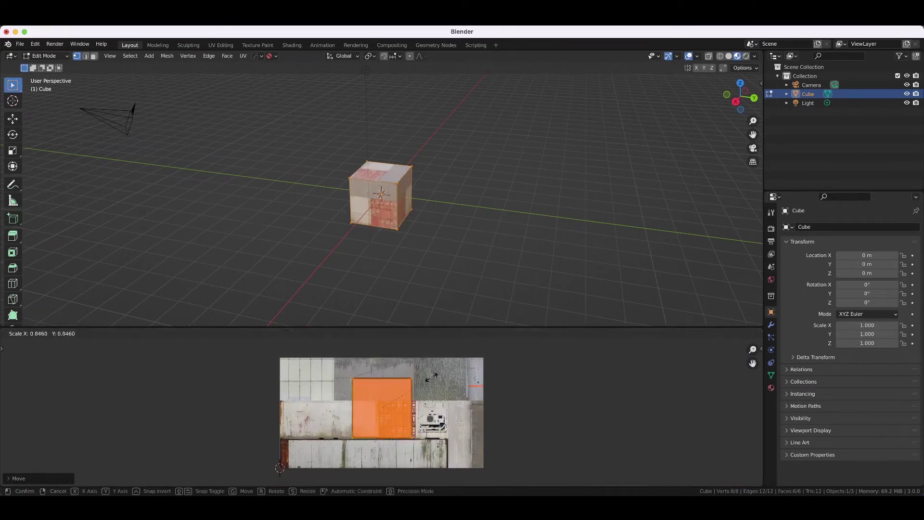
pyautogui.click(422, 383)
pyautogui.press('s')
pyautogui.click(440, 394)
pyautogui.press('g')
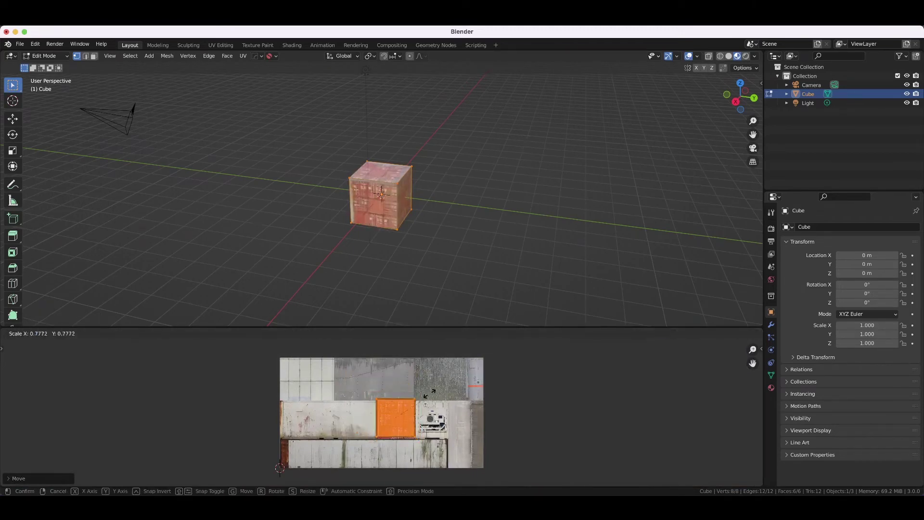
pyautogui.click(432, 396)
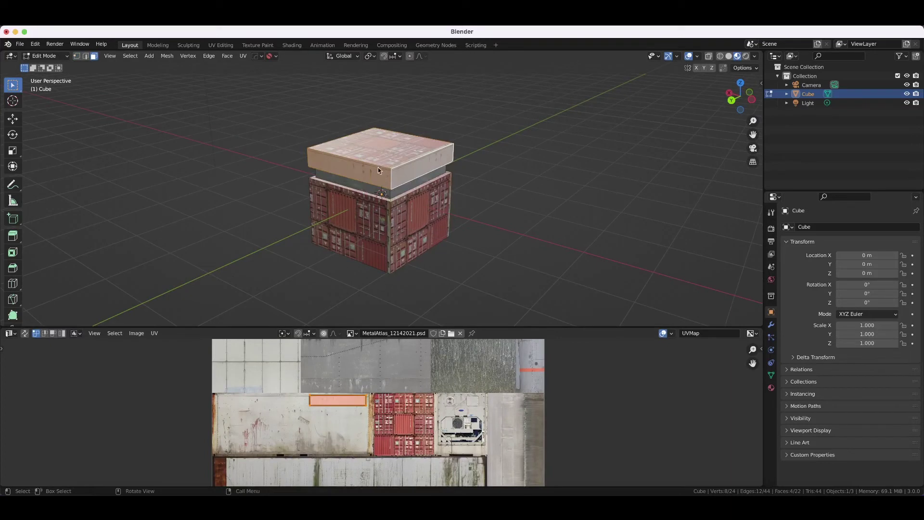
# Select individual side and ledge faces of the textured cube to check where each one's UVs lie on the metal atlas
pyautogui.click(369, 234)
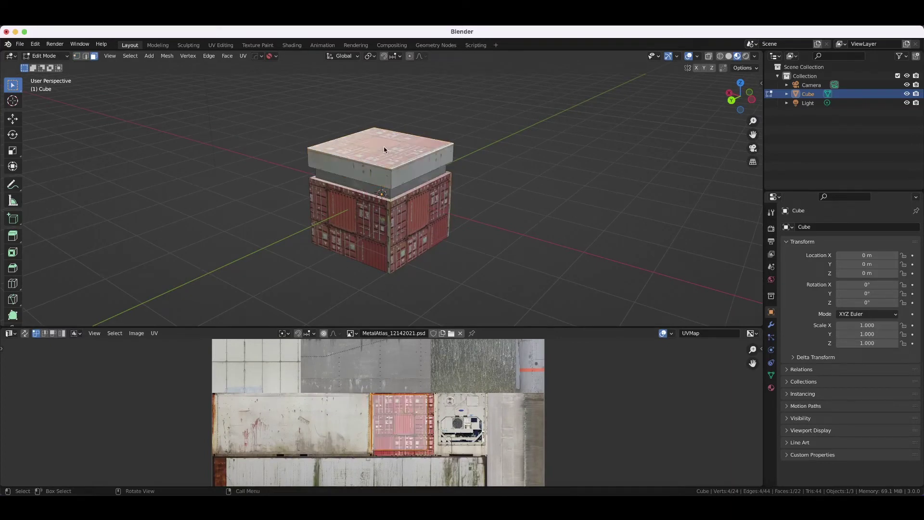
pyautogui.click(411, 231)
pyautogui.click(417, 174)
pyautogui.click(414, 184)
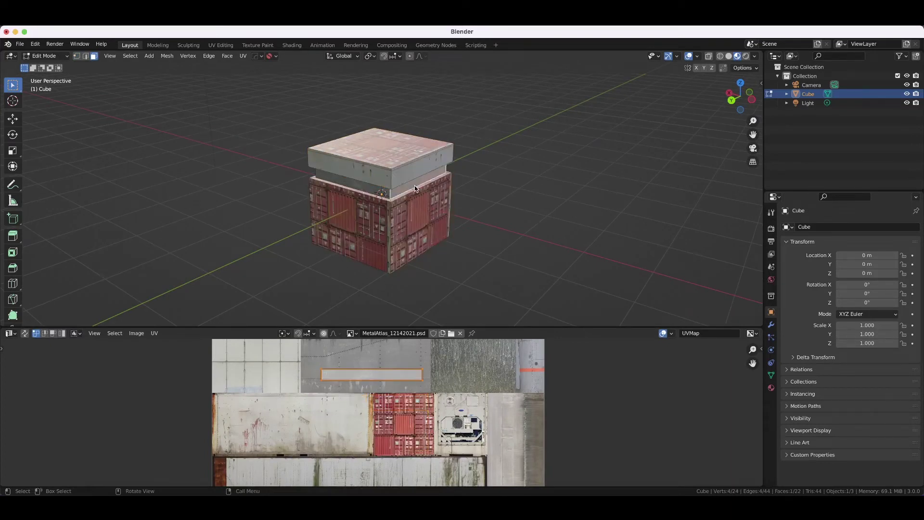
pyautogui.scroll(-2, 415, 385)
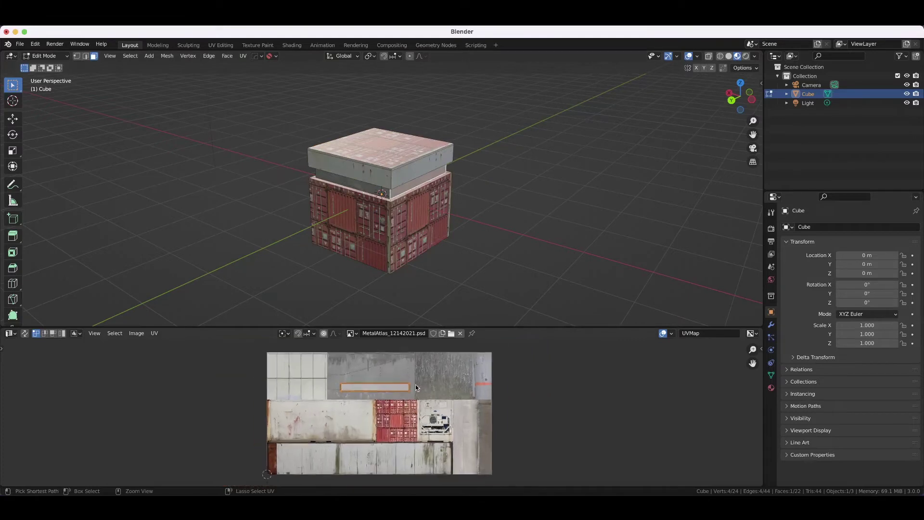
# Turn on UV Sync Selection and select cube faces in the viewport to match them with their UV islands
pyautogui.click(25, 334)
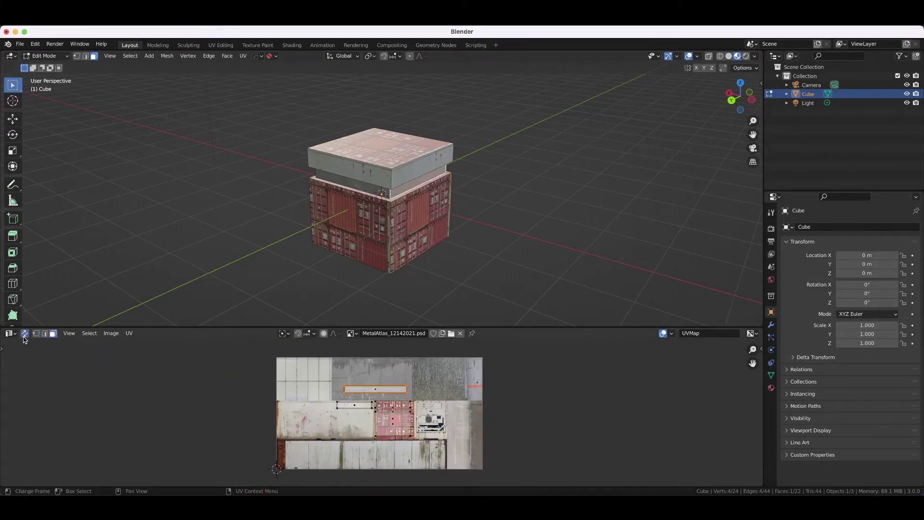
pyautogui.scroll(3, 337, 450)
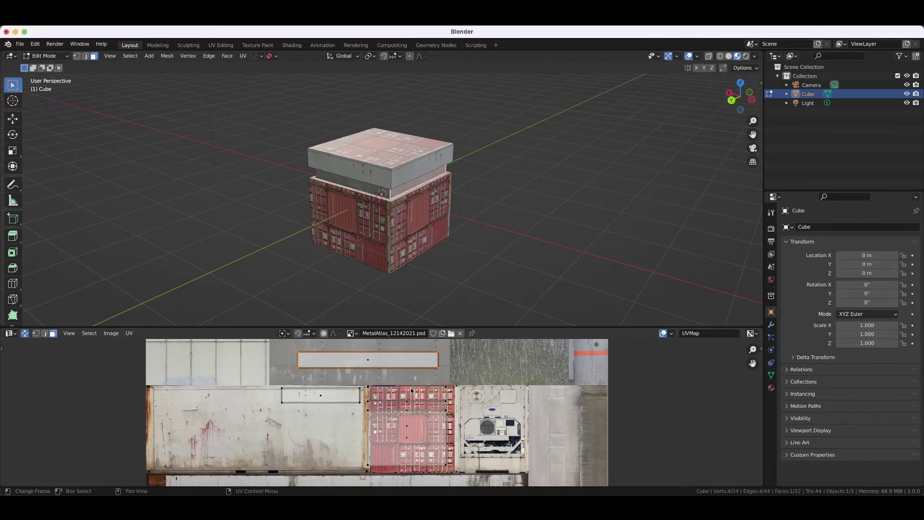
pyautogui.click(358, 212)
pyautogui.click(370, 177)
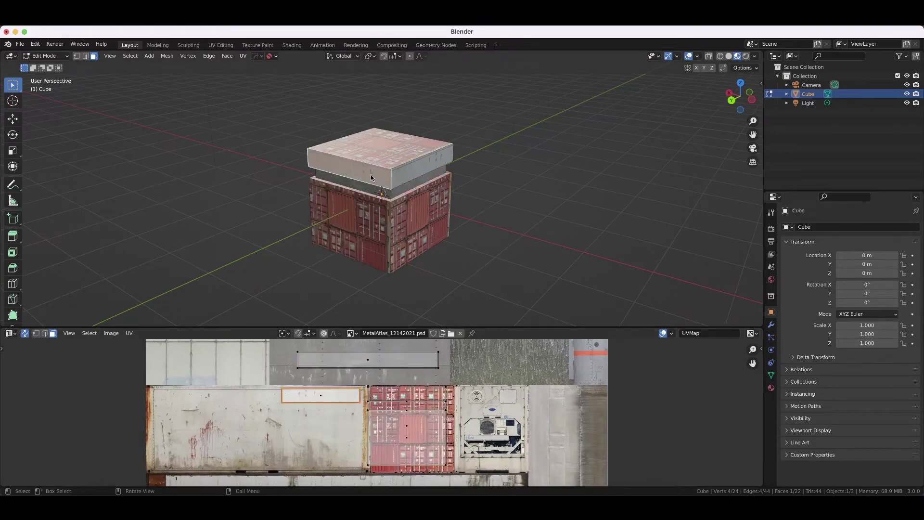
# Select different UV islands over the atlas's grey metal, white container and red containers to identify their matching cube faces
pyautogui.click(342, 354)
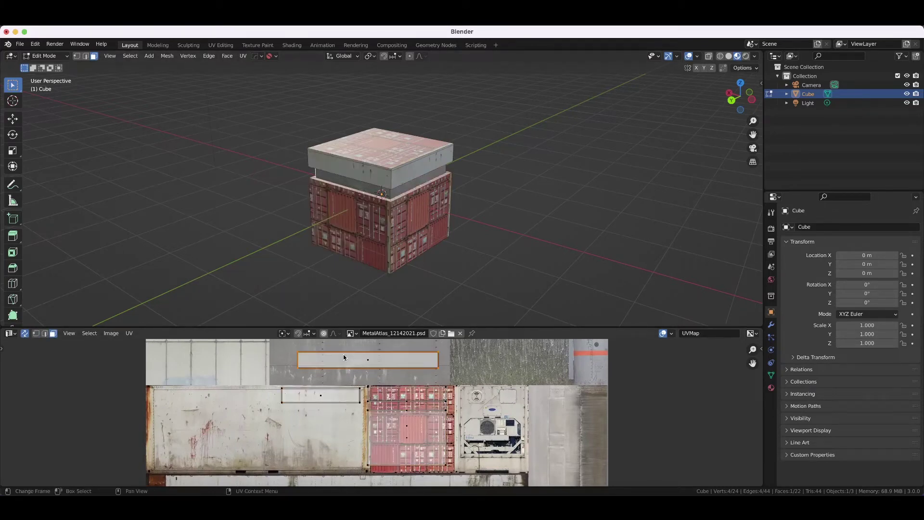
pyautogui.click(413, 430)
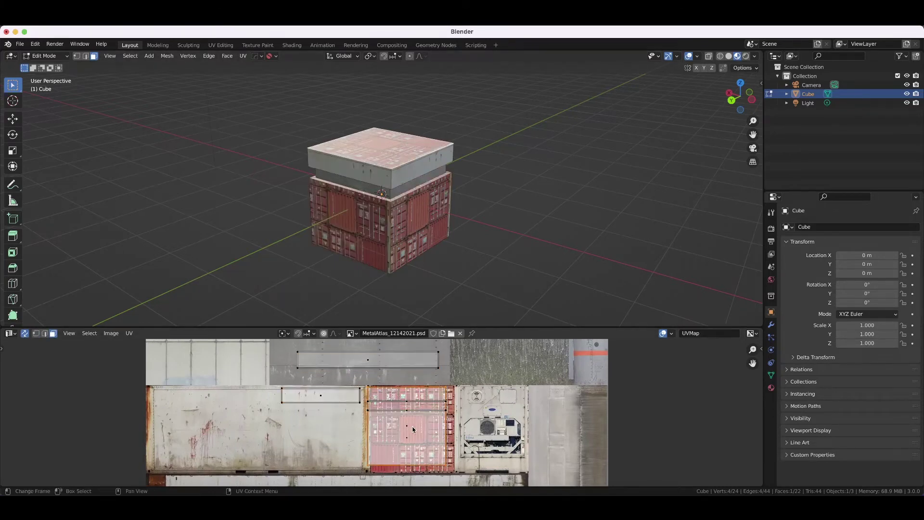
pyautogui.click(483, 422)
pyautogui.scroll(-2, 438, 400)
pyautogui.scroll(2, 439, 400)
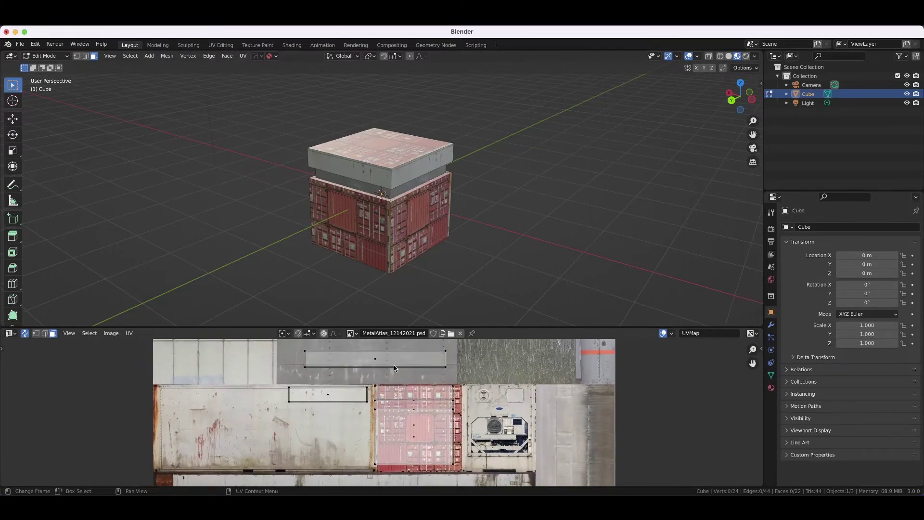
pyautogui.click(394, 363)
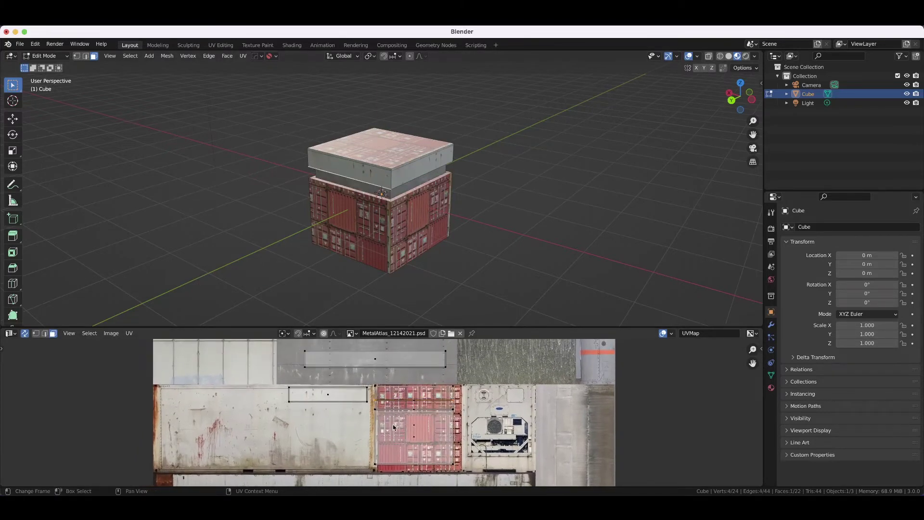
pyautogui.click(344, 396)
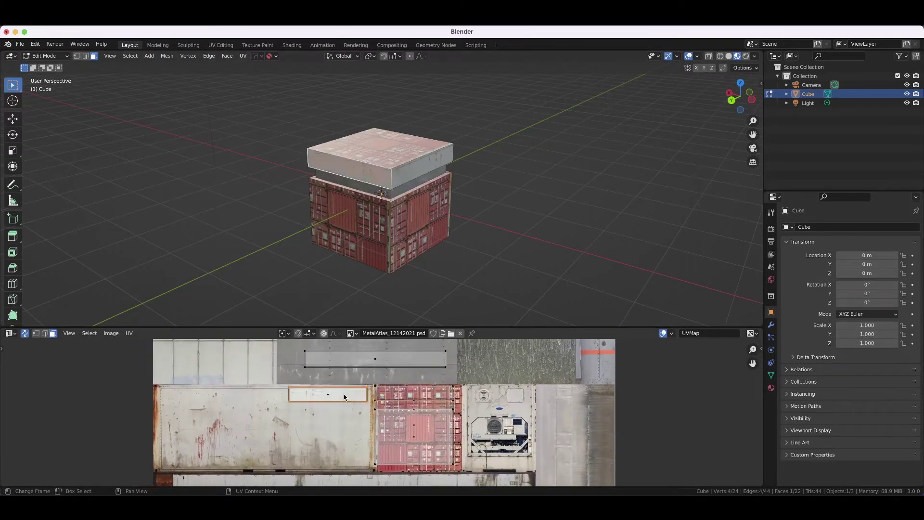
# Turn off UV Sync Selection and box-select the faces around the cube's upper slab in front wireframe view
pyautogui.click(25, 332)
pyautogui.press('KP_1')
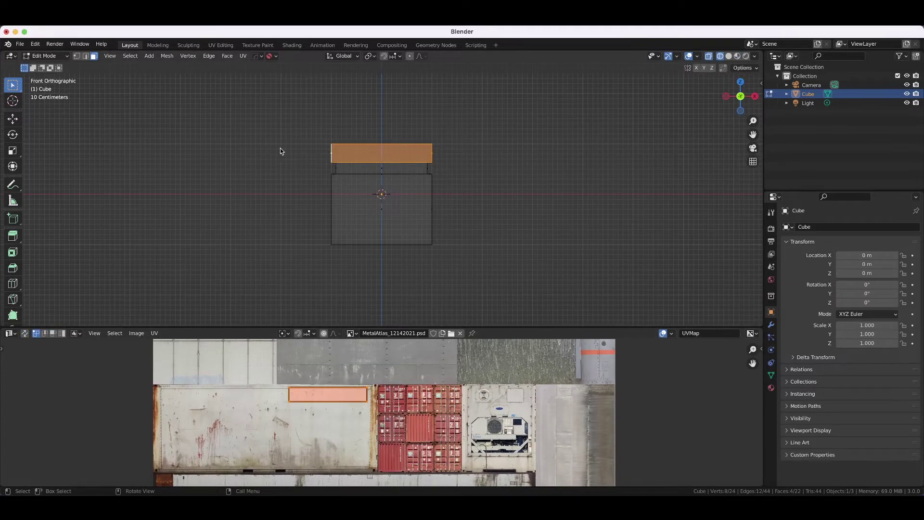
pyautogui.moveTo(280, 151); pyautogui.dragTo(431, 164)
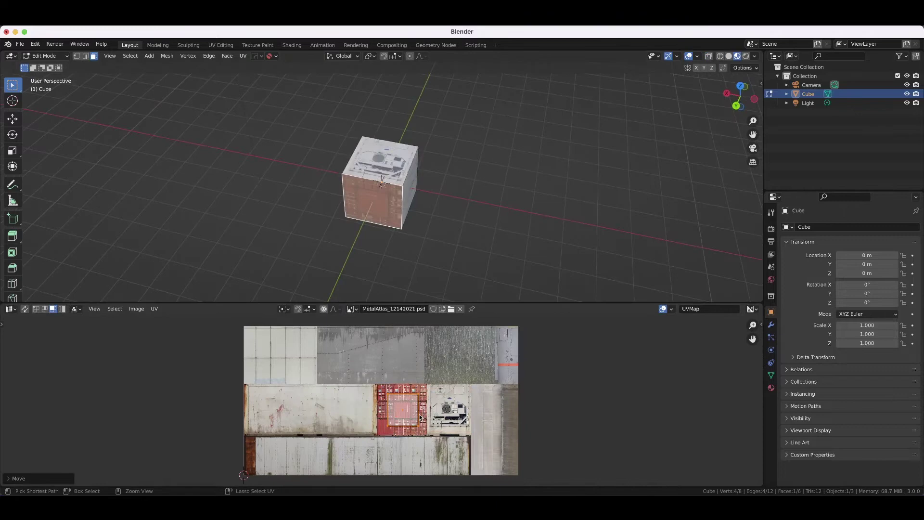
# Scale down the selected side face's UVs and fit them over the central red container in the atlas
pyautogui.scroll(5, 419, 417)
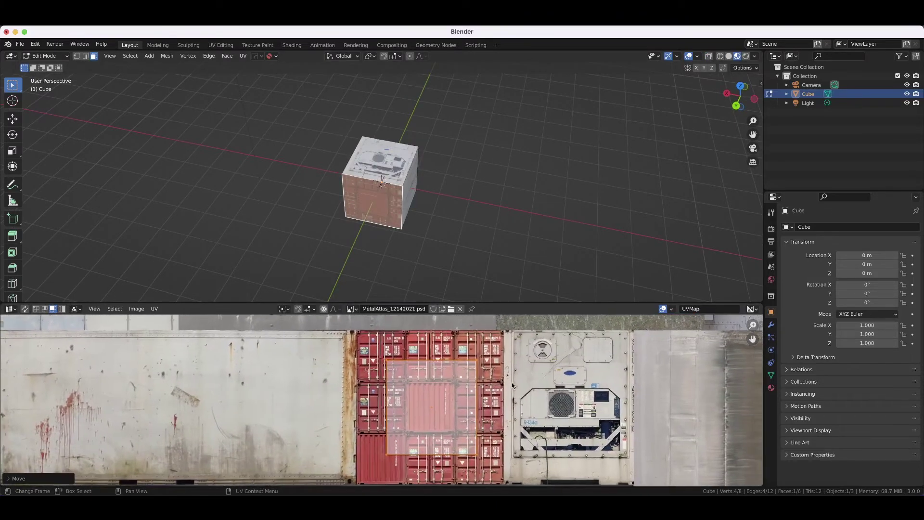
pyautogui.press('s')
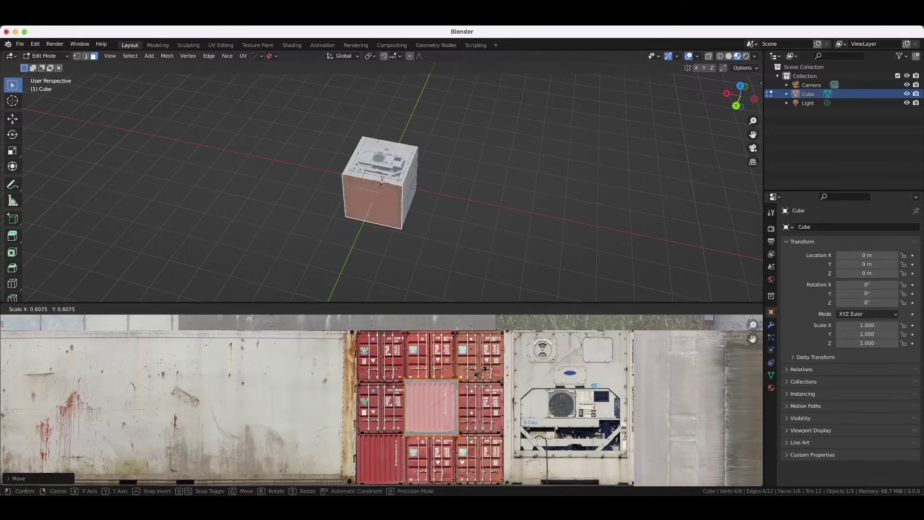
pyautogui.click(476, 376)
pyautogui.press('g')
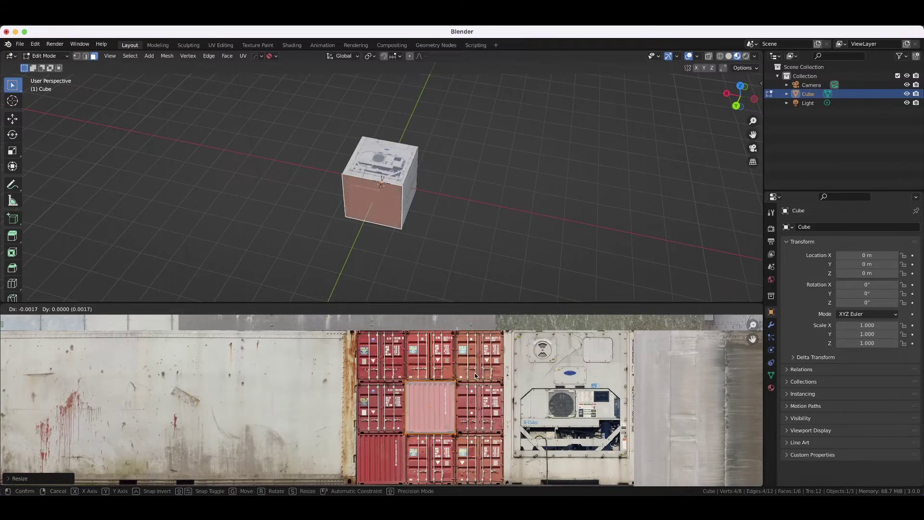
pyautogui.click(474, 373)
# Rotate the side face's UVs until the container ribs run vertically on the cube, and inspect the result in Object Mode
pyautogui.scroll(-5, 404, 228)
pyautogui.hscroll(-3, 403, 228)
pyautogui.keyDown('ctrl'); pyautogui.scroll(4, 403, 228); pyautogui.keyUp('ctrl')
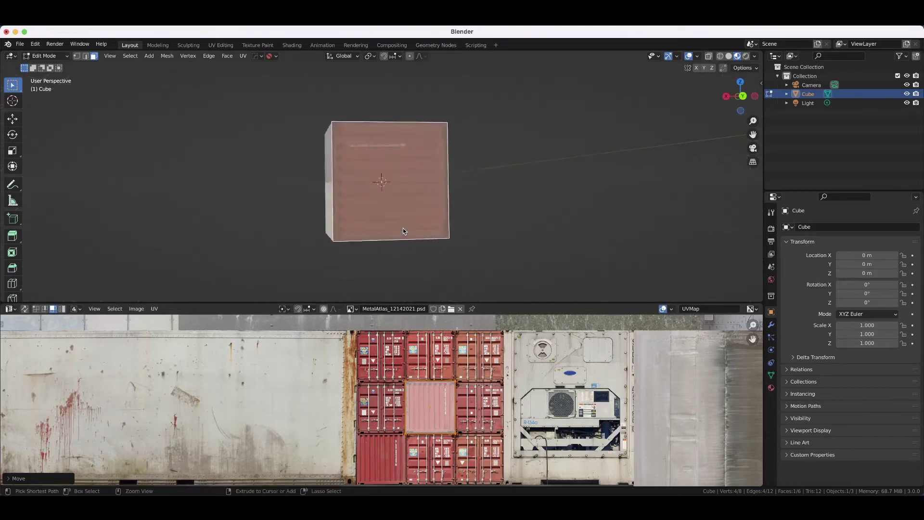
pyautogui.scroll(2, 403, 229)
pyautogui.press('r')
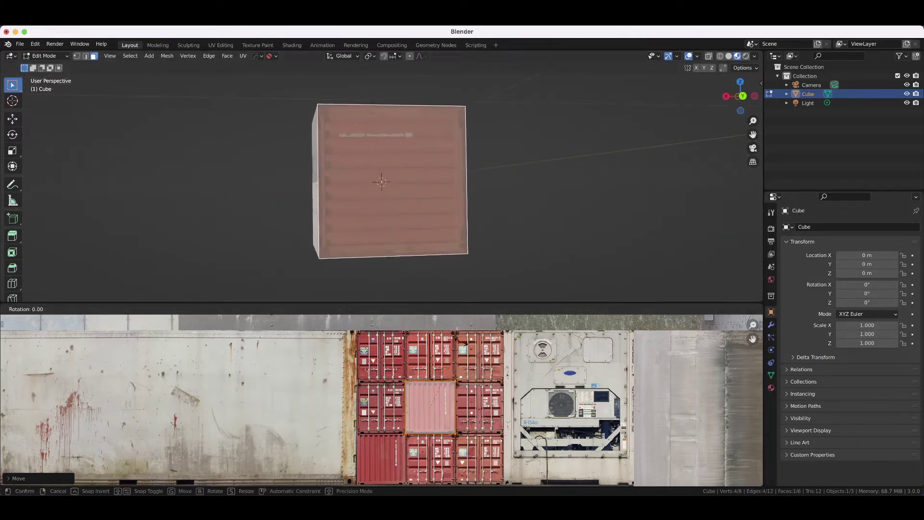
pyautogui.moveTo(472, 424)
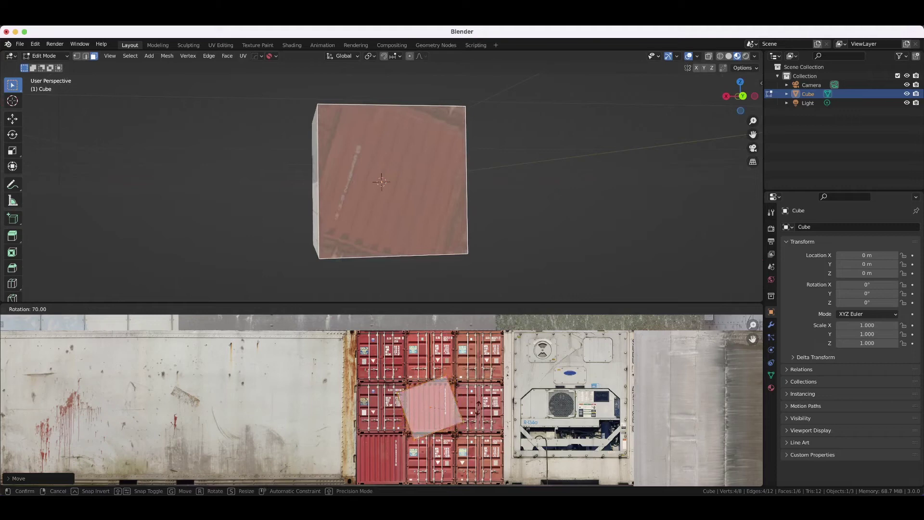
pyautogui.click(378, 387)
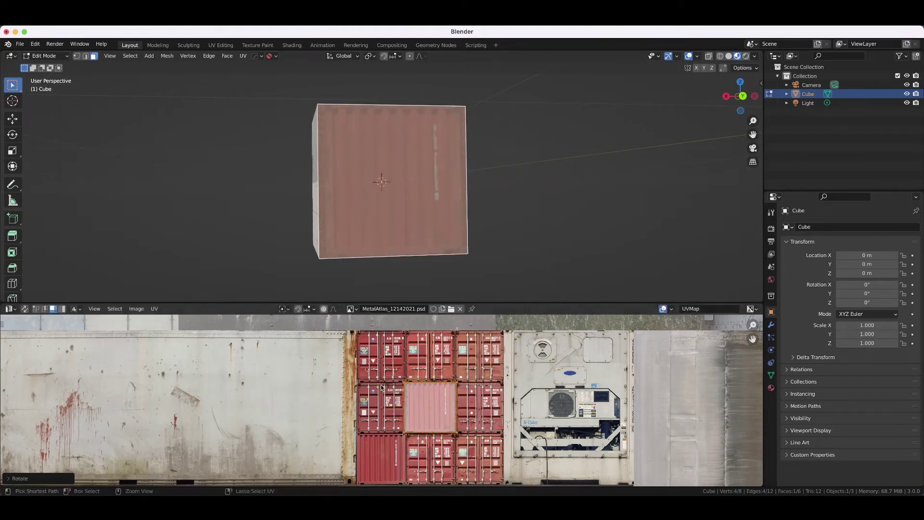
pyautogui.press('Tab')
pyautogui.hscroll(5, 457, 209)
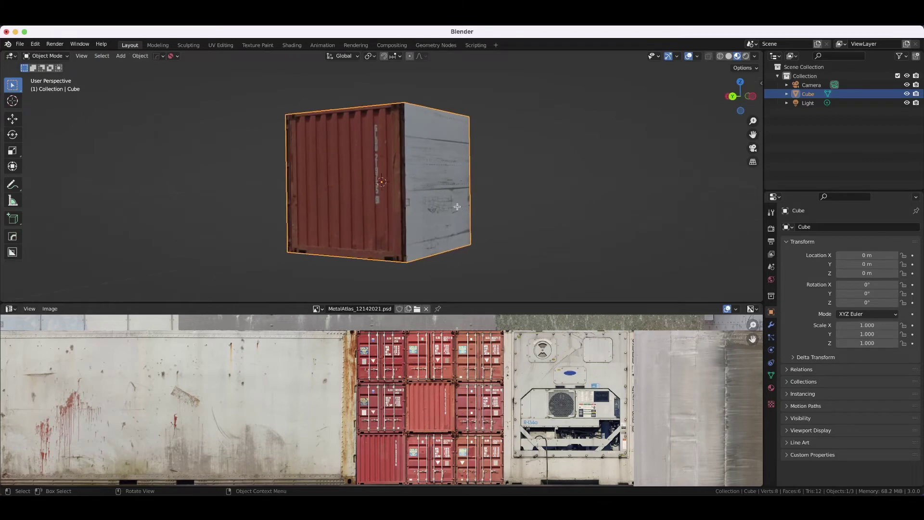
# In Edit Mode, scale the adjacent grey side face's UVs, move them over the red containers, and resize them along X
pyautogui.press('Tab')
pyautogui.press('s')
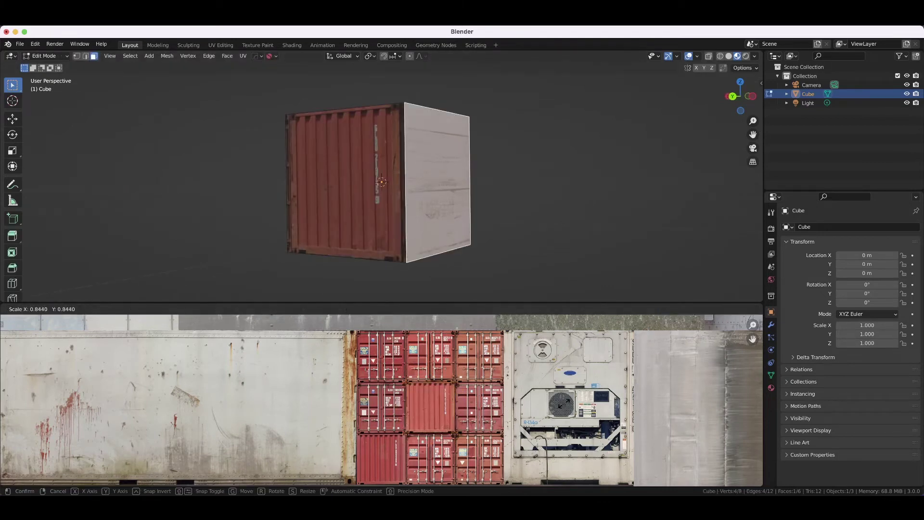
pyautogui.click(474, 406)
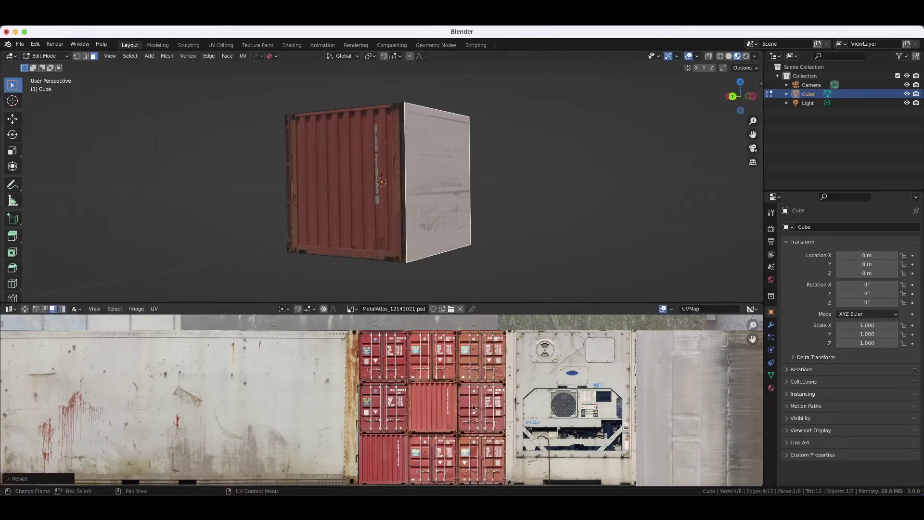
pyautogui.press('g')
pyautogui.click(485, 457)
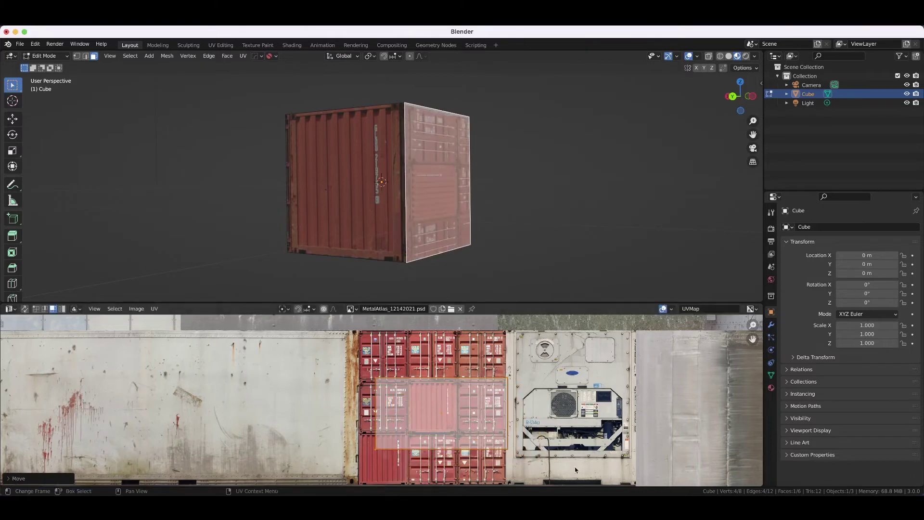
pyautogui.press('s')
pyautogui.press('x')
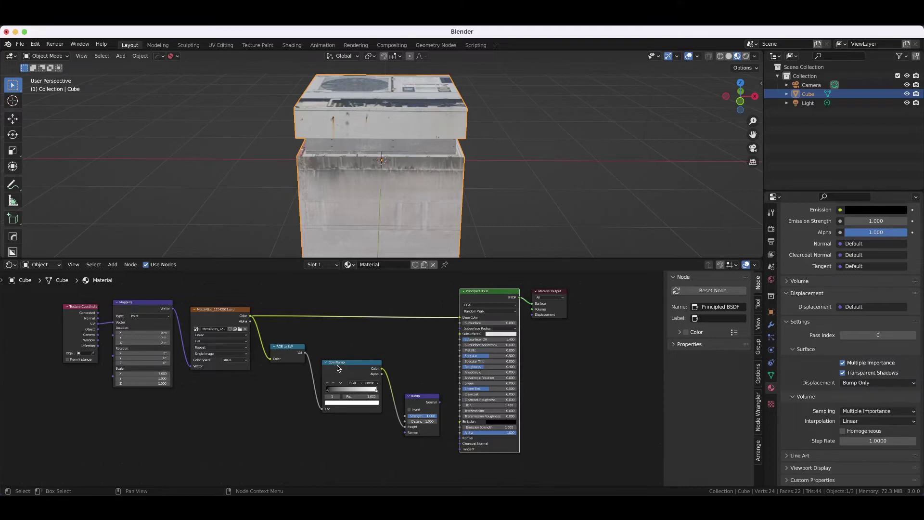
# Connect the Bump node's Normal output to the Principled BSDF's Normal input and show the cube in Rendered shading
pyautogui.moveTo(439, 402); pyautogui.dragTo(460, 437)
pyautogui.moveTo(337, 183); pyautogui.dragTo(372, 195, button='middle')
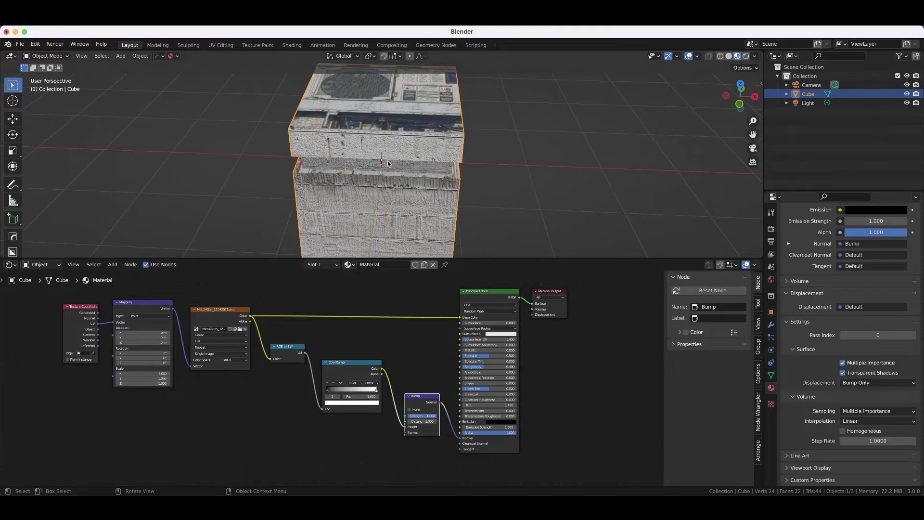
pyautogui.moveTo(387, 164); pyautogui.dragTo(387, 164, button='middle')
pyautogui.hscroll(3, 388, 164)
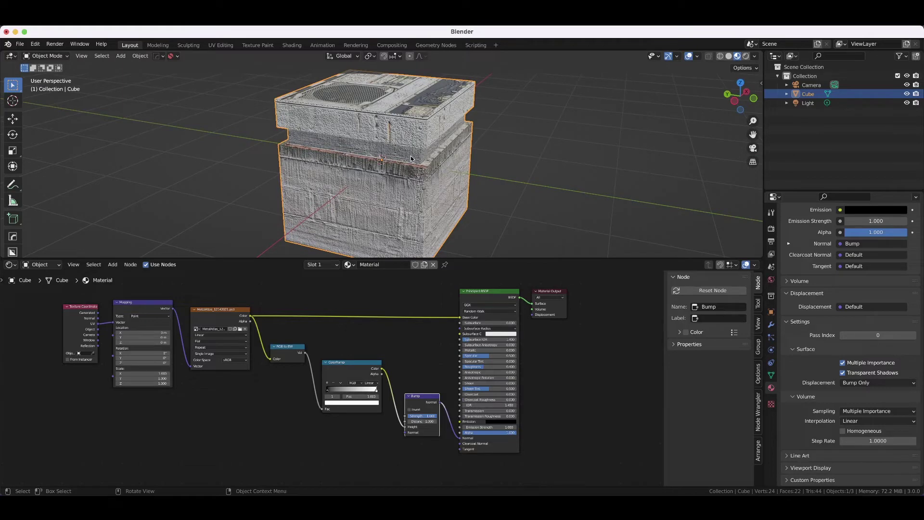
pyautogui.hscroll(-4, 422, 159)
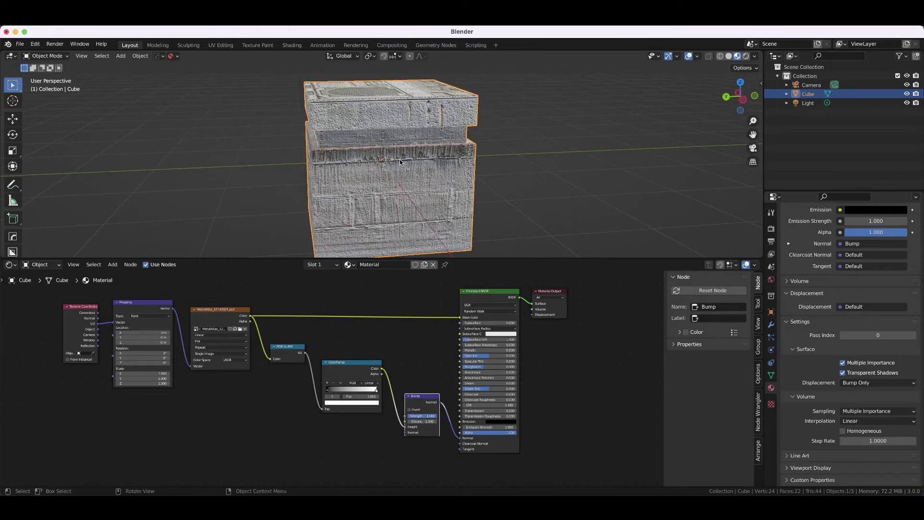
pyautogui.scroll(-3, 403, 162)
pyautogui.keyDown('ctrl'); pyautogui.scroll(-5, 402, 161); pyautogui.keyUp('ctrl')
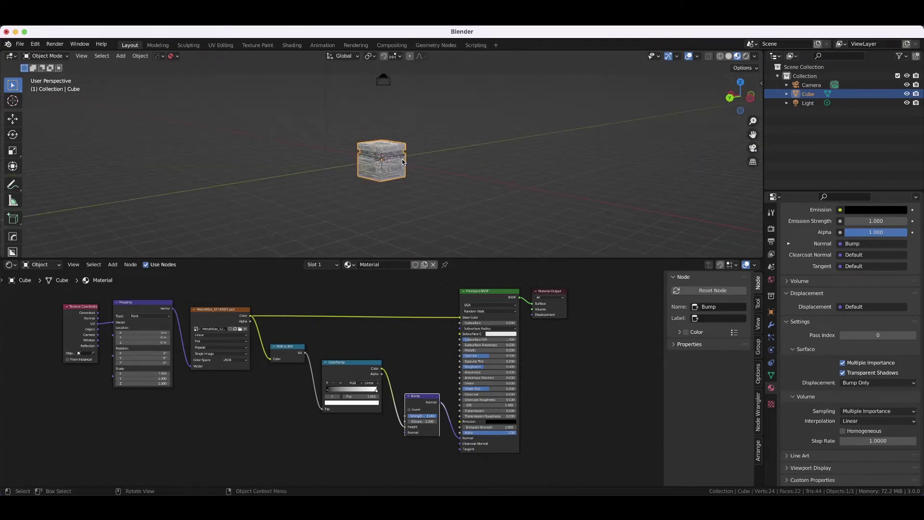
pyautogui.press('z')
pyautogui.click(393, 211)
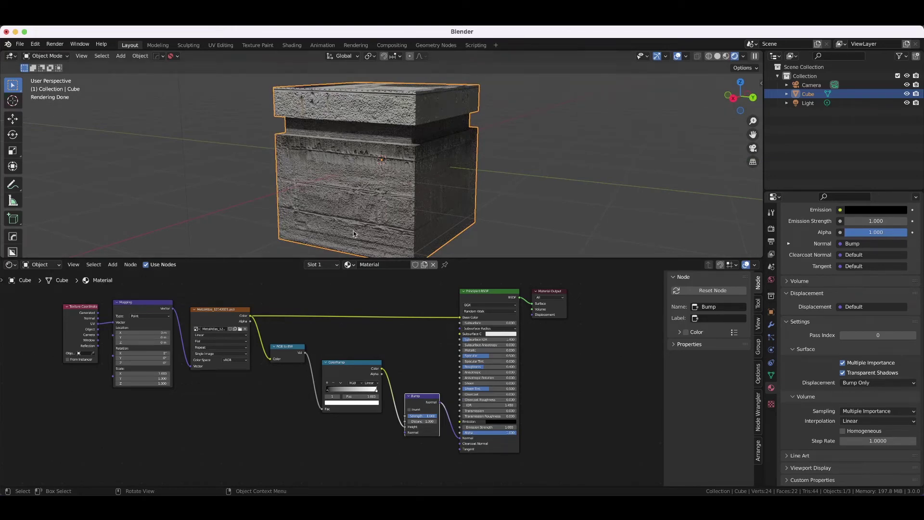
# Preview the ColorRamp on the cube, move its black stop close to the white one, and restore the Principled BSDF output
pyautogui.keyDown('ctrl'); pyautogui.keyDown('shift'); pyautogui.click(351, 367); pyautogui.keyUp('shift'); pyautogui.keyUp('ctrl')
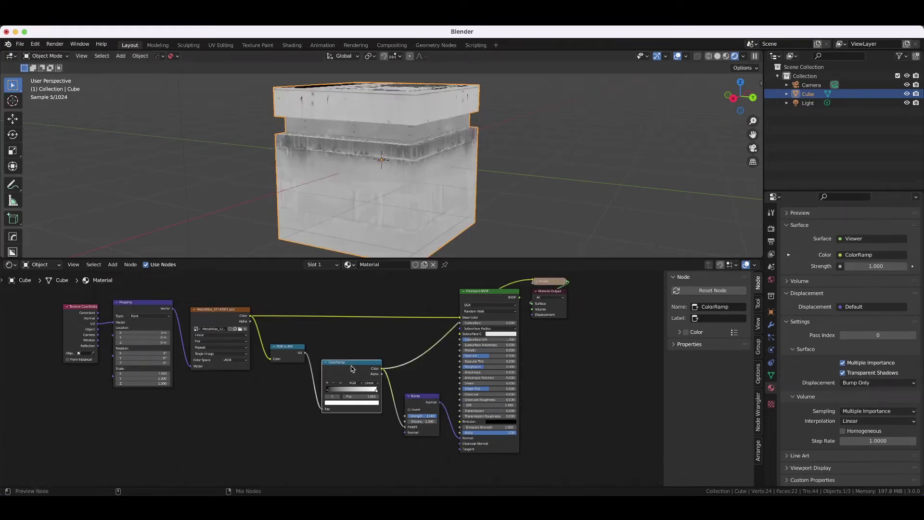
pyautogui.moveTo(328, 389); pyautogui.dragTo(350, 388)
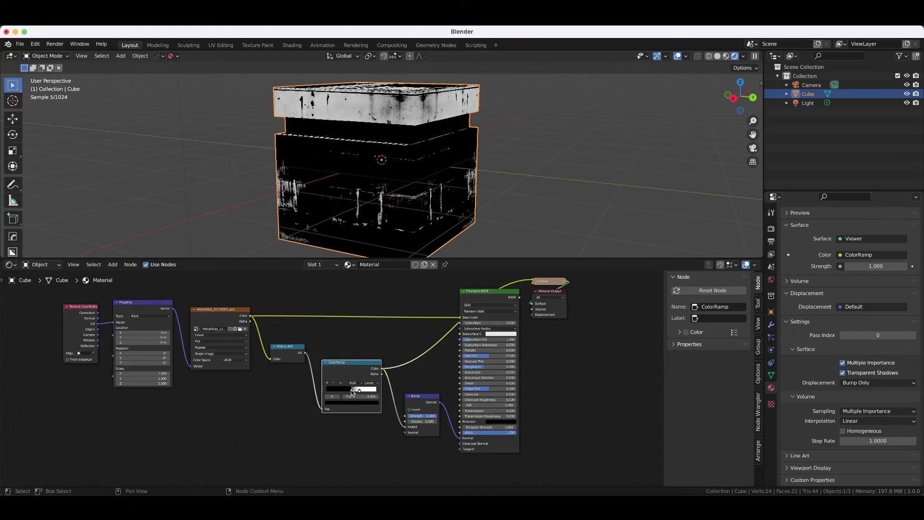
pyautogui.keyDown('ctrl'); pyautogui.keyDown('shift'); pyautogui.click(485, 297); pyautogui.keyUp('shift'); pyautogui.keyUp('ctrl')
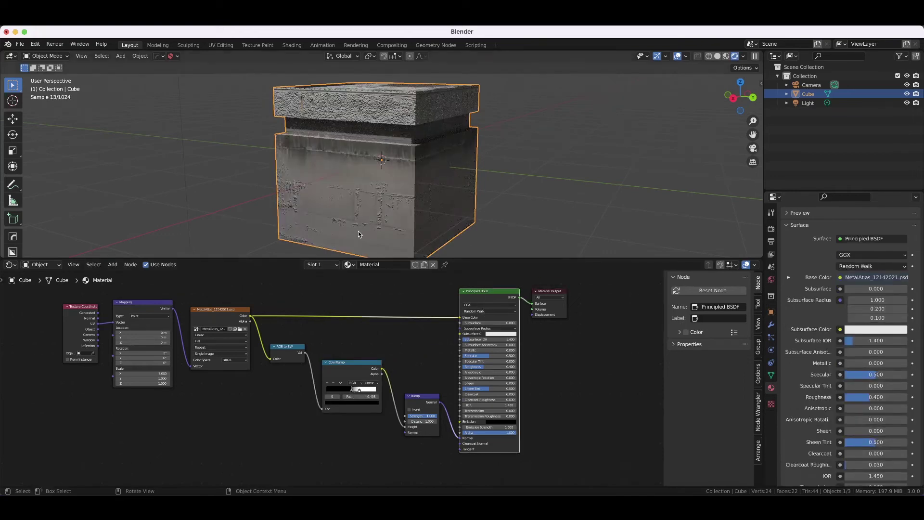
# Adjust the ColorRamp's white stop and inspect the cube's surface relief from another side
pyautogui.scroll(-5, 357, 230)
pyautogui.click(359, 391)
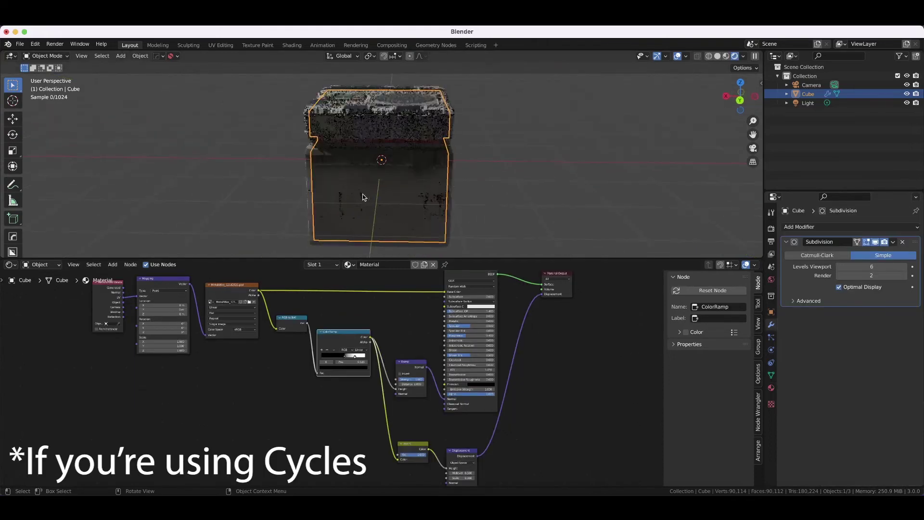
pyautogui.hscroll(-5, 363, 197)
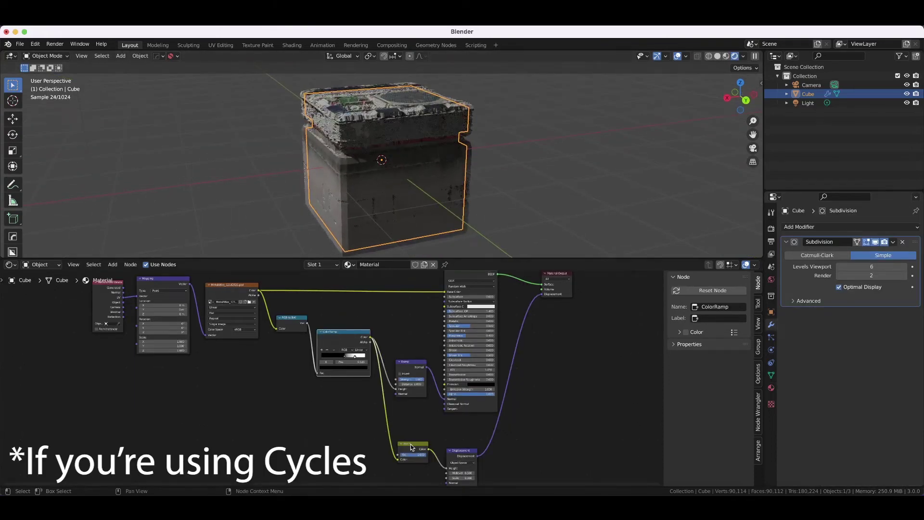
# Set the cube material's surface displacement method to Displacement and Bump
pyautogui.click(461, 453)
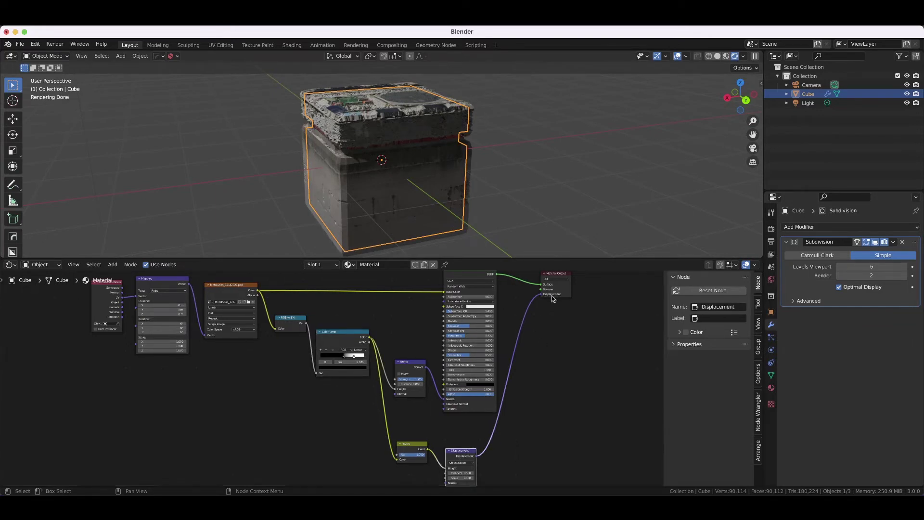
pyautogui.click(770, 390)
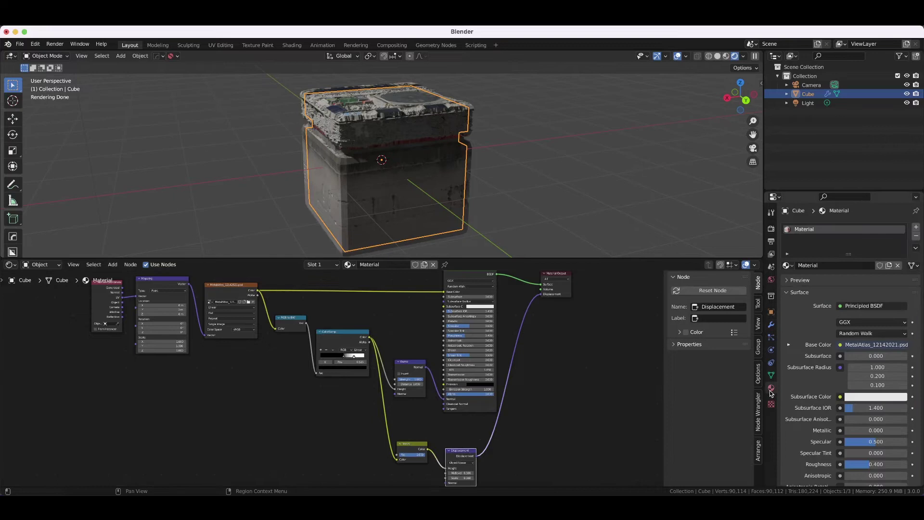
pyautogui.scroll(-15, 815, 420)
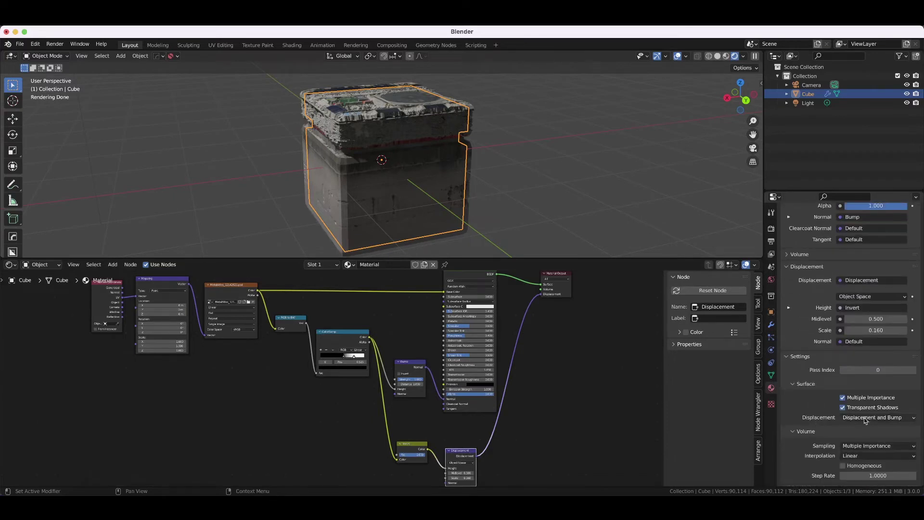
pyautogui.click(864, 417)
pyautogui.click(862, 418)
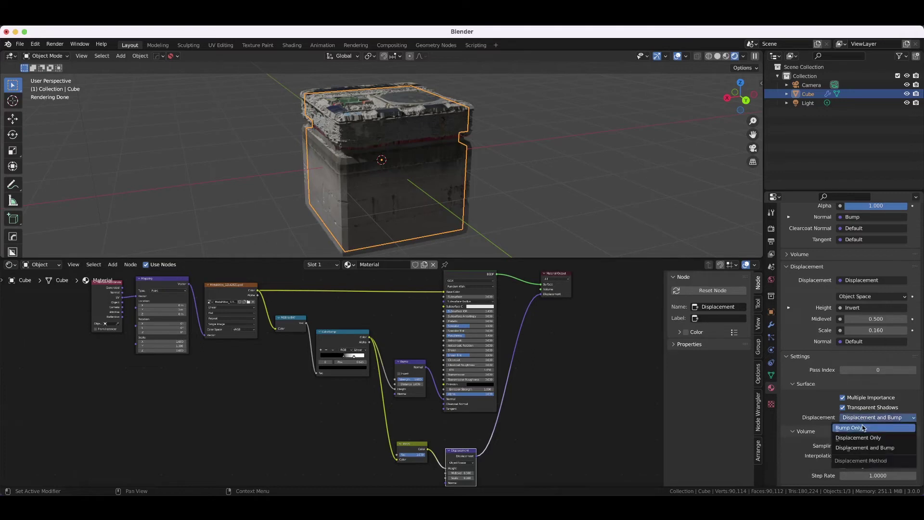
pyautogui.click(861, 447)
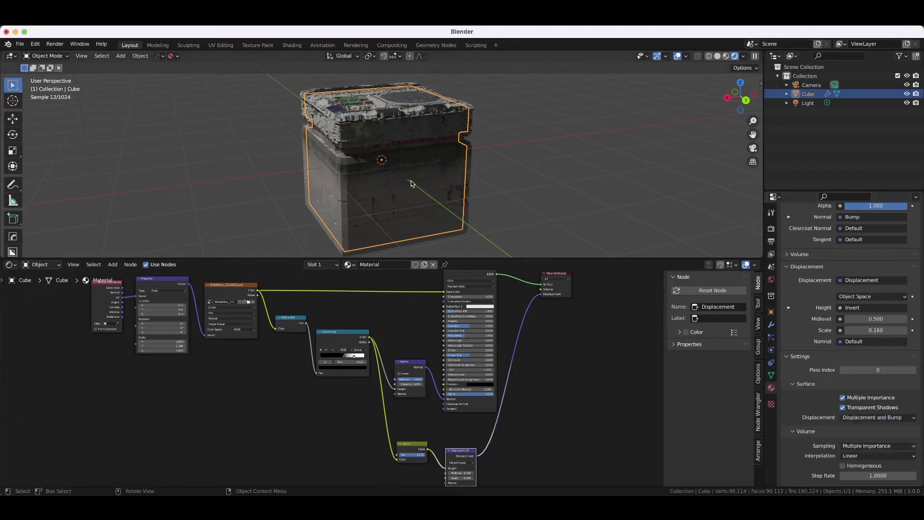
# Subdivide all of the cube's faces twice in Edit Mode and return to Object Mode
pyautogui.press('Tab')
pyautogui.rightClick(415, 160)
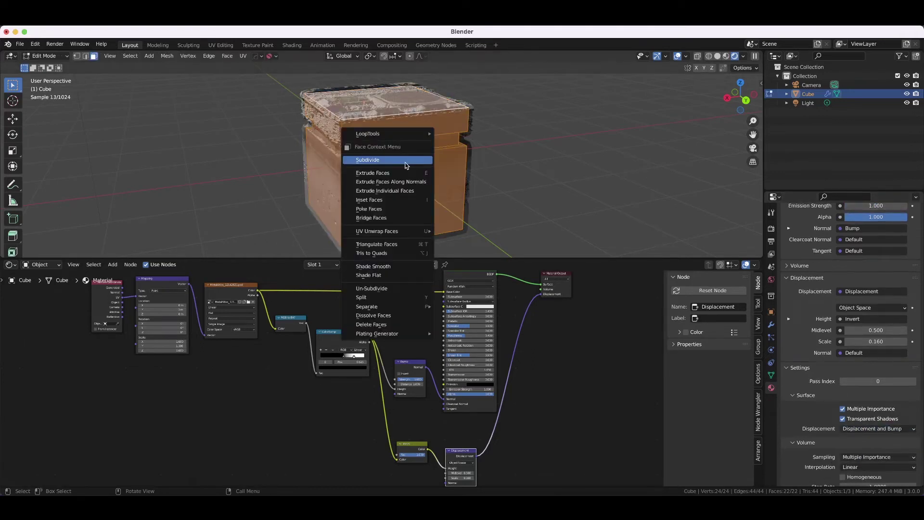
pyautogui.click(407, 162)
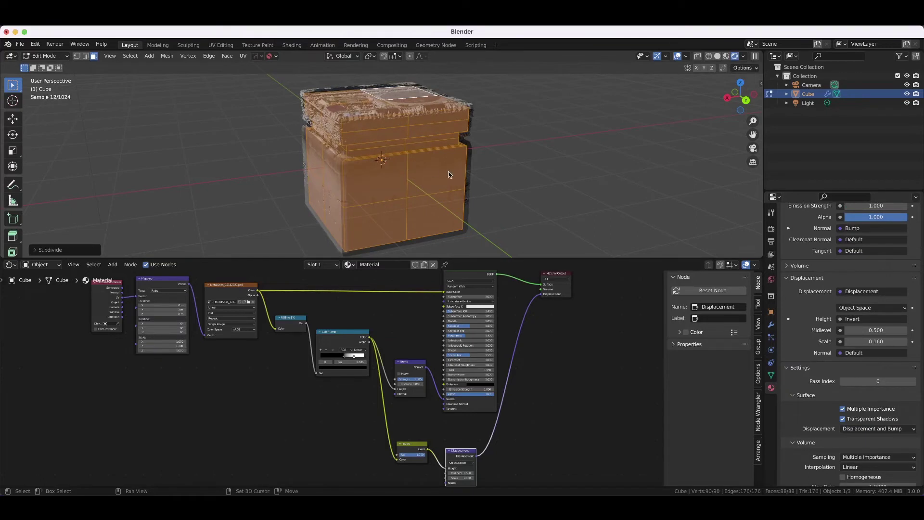
pyautogui.hotkey('shift', 'r')
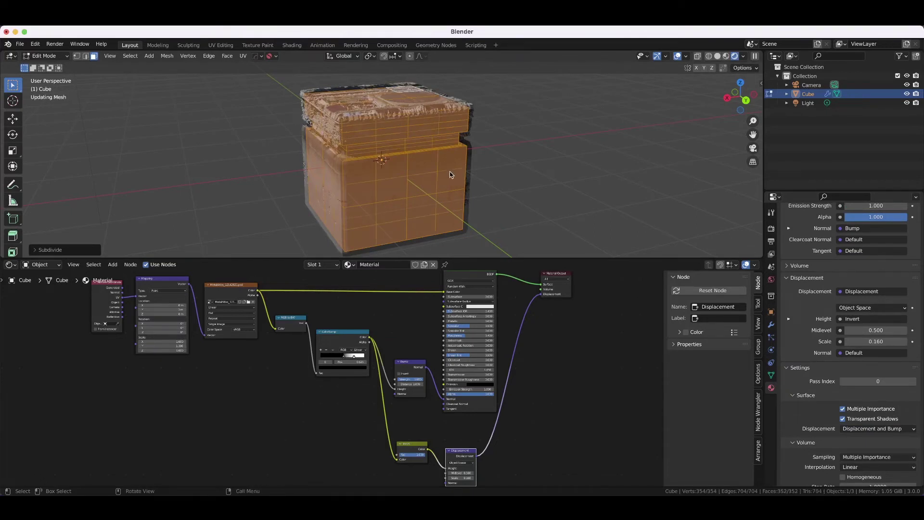
pyautogui.click(770, 325)
pyautogui.press('Tab')
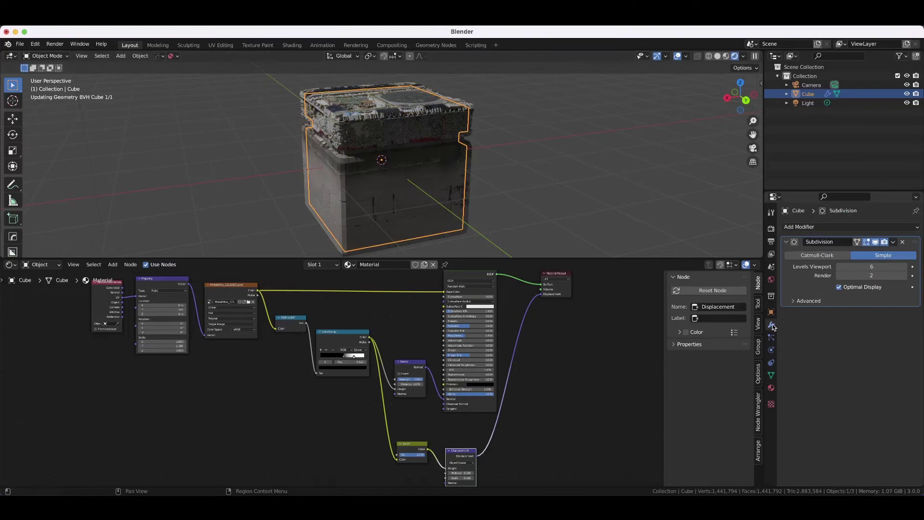
# Lower the Subdivision modifier's viewport levels to 3 and check the cube from another side
pyautogui.click(840, 267)
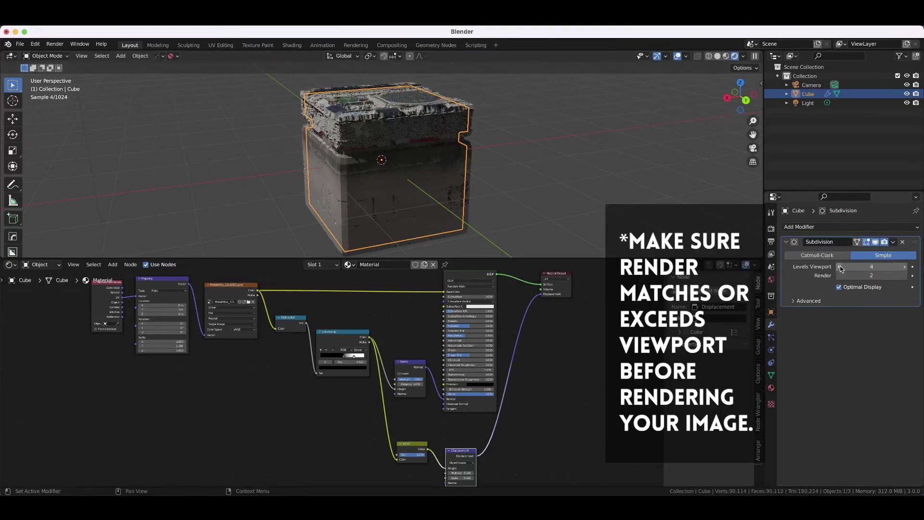
pyautogui.click(840, 267)
pyautogui.click(840, 266)
pyautogui.moveTo(456, 158); pyautogui.dragTo(396, 129, button='middle')
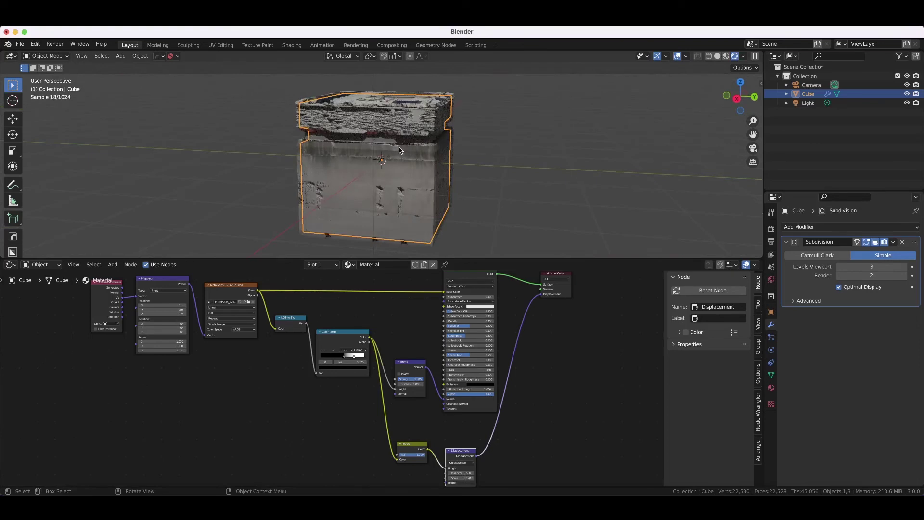
# Increase the Displacement node's Scale to strengthen the cube's surface relief
pyautogui.moveTo(395, 343); pyautogui.dragTo(426, 390)
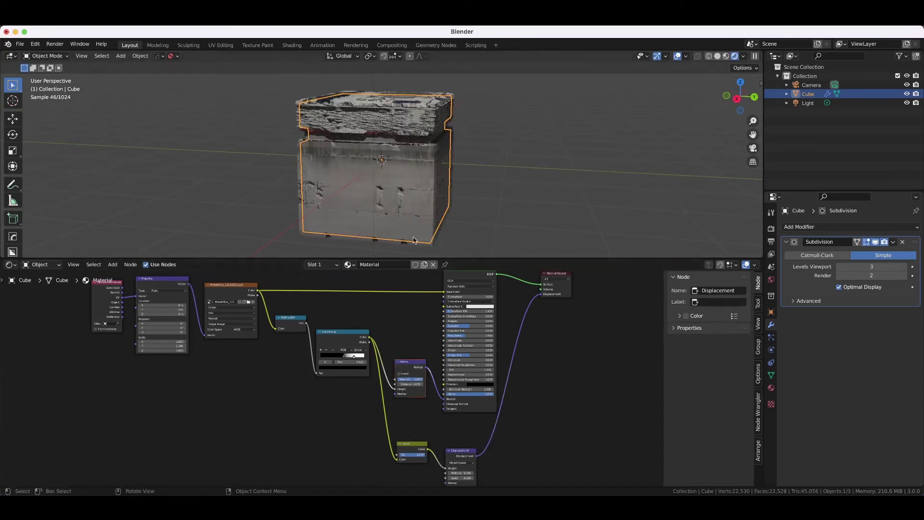
pyautogui.click(580, 363)
pyautogui.moveTo(407, 345); pyautogui.dragTo(416, 379)
pyautogui.moveTo(390, 193); pyautogui.dragTo(447, 159, button='middle')
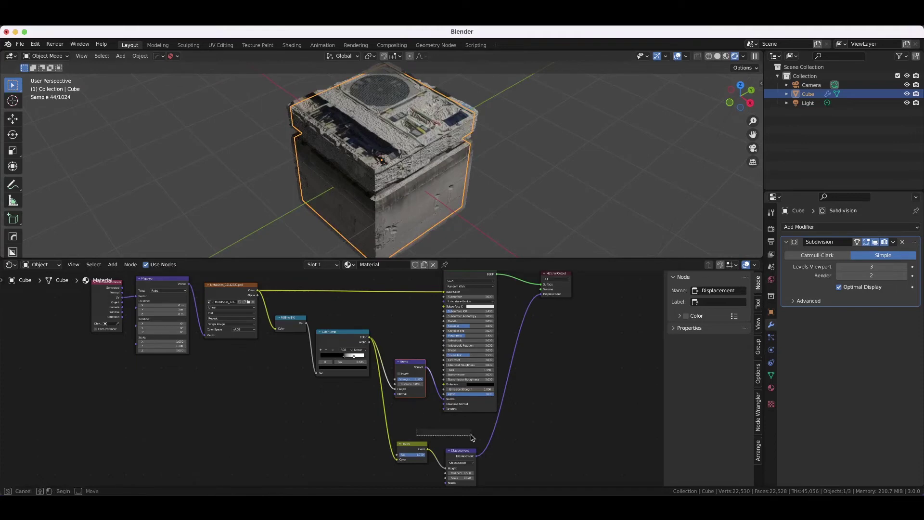
pyautogui.scroll(3, 423, 164)
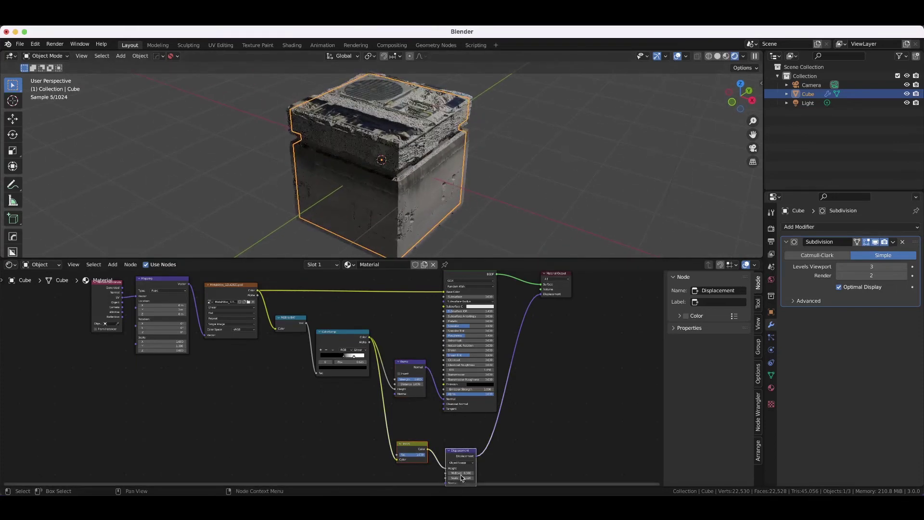
pyautogui.moveTo(457, 477)
pyautogui.mouseDown()
pyautogui.moveTo(524, 477)
pyautogui.moveTo(455, 478)
pyautogui.moveTo(462, 478)
pyautogui.mouseUp()
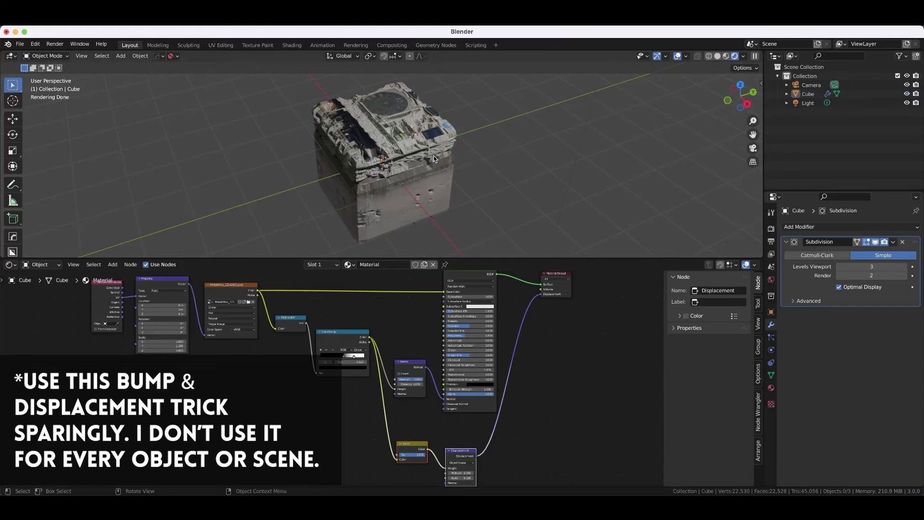
# Inspect the displaced cube from several sides, both from a distance and close up
pyautogui.hscroll(-10, 433, 159)
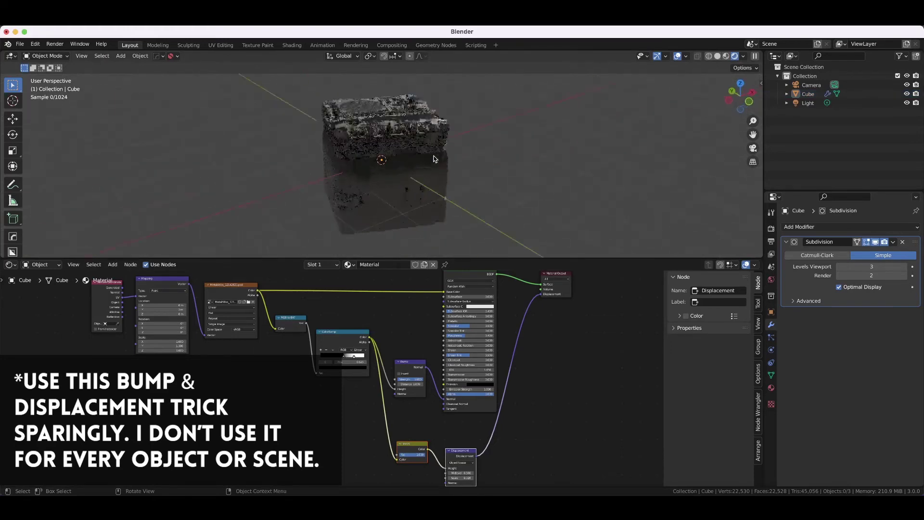
pyautogui.moveTo(434, 159); pyautogui.dragTo(434, 159, button='middle')
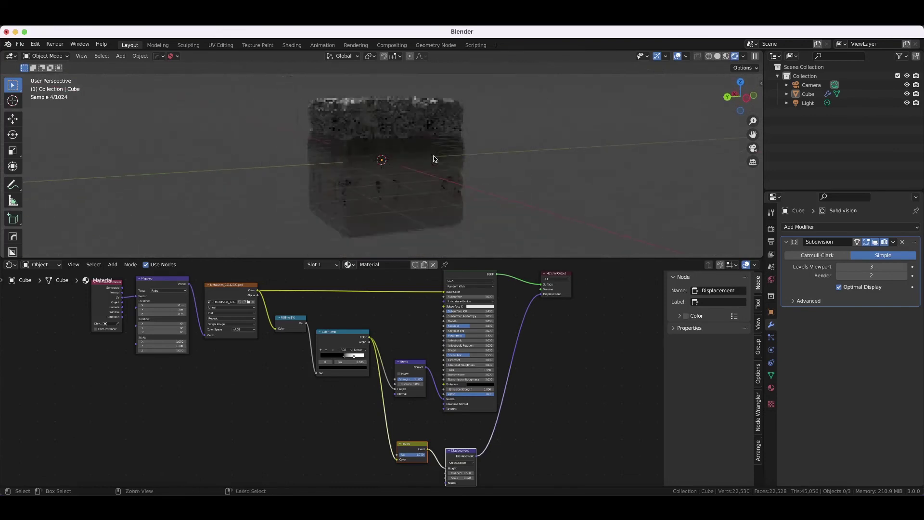
pyautogui.keyDown('ctrl'); pyautogui.scroll(-5, 433, 159); pyautogui.keyUp('ctrl')
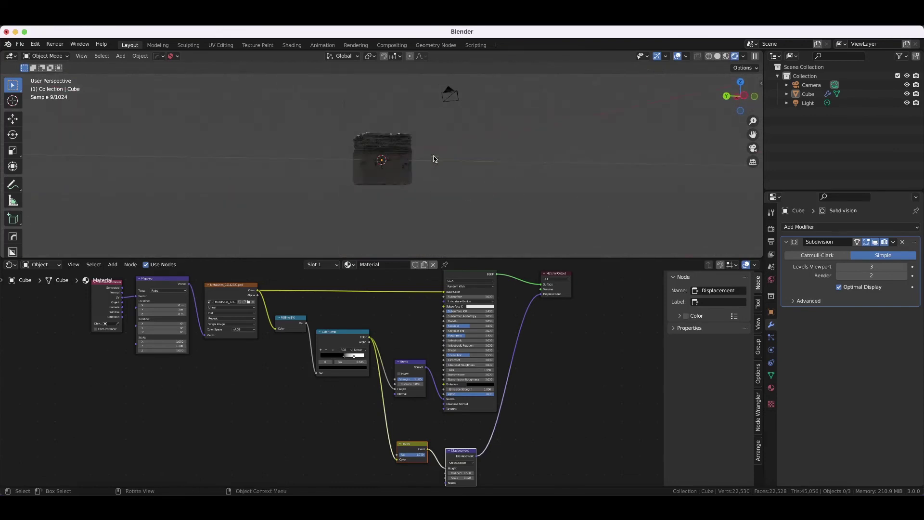
pyautogui.moveTo(373, 143); pyautogui.dragTo(421, 164, button='middle')
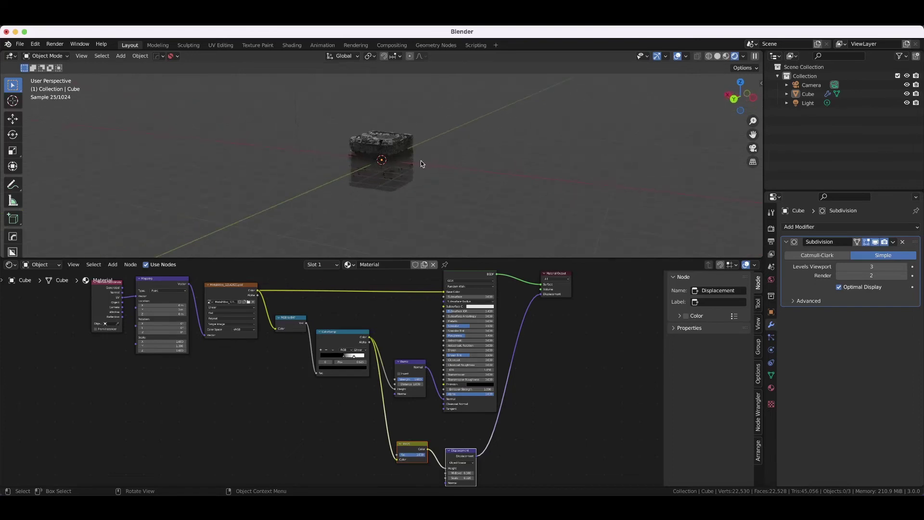
pyautogui.hscroll(-4, 422, 162)
pyautogui.hscroll(4, 421, 162)
pyautogui.hscroll(-3, 421, 161)
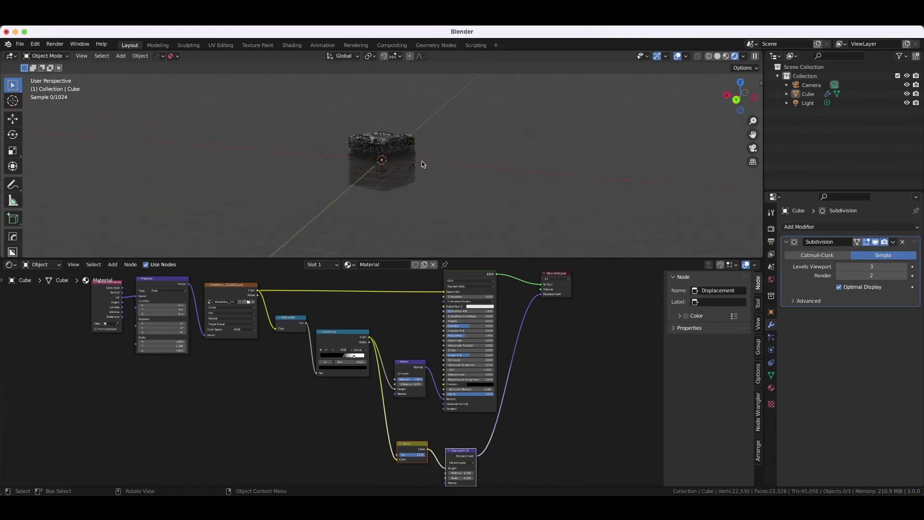
pyautogui.hscroll(-3, 422, 161)
pyautogui.scroll(3, 422, 161)
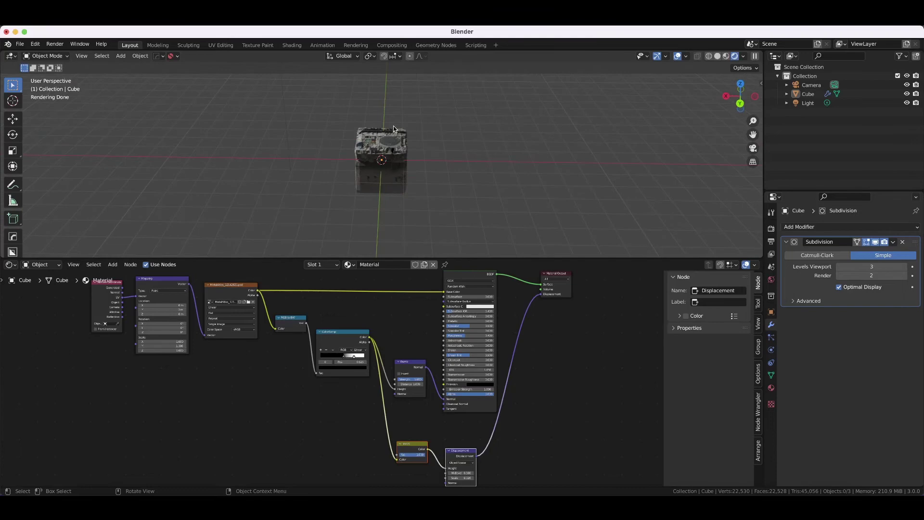
pyautogui.hscroll(-3, 393, 126)
pyautogui.scroll(8, 407, 157)
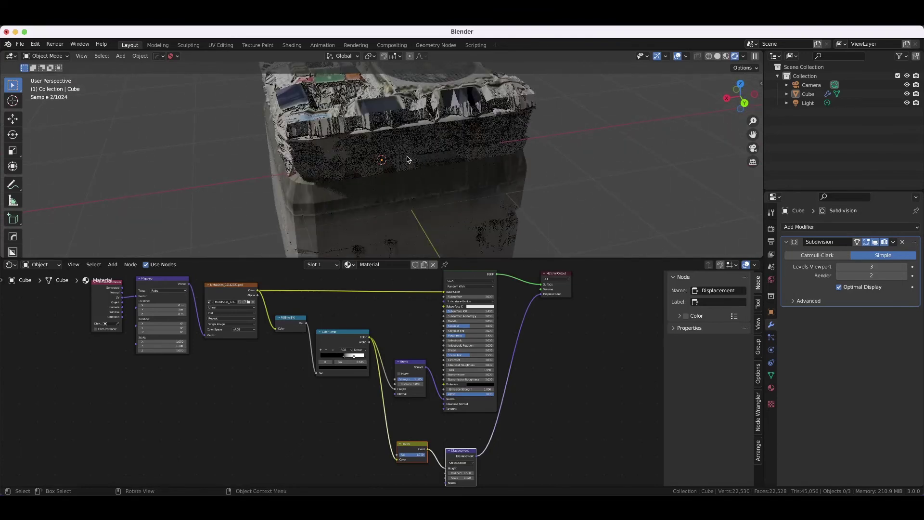
pyautogui.scroll(-4, 407, 158)
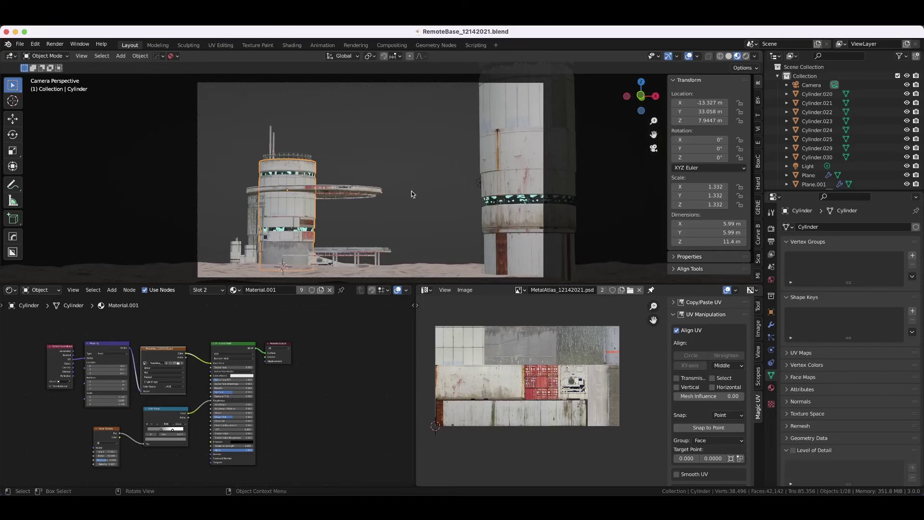
# In the RemoteBase_12142021.blend scene, examine the small tanks beside the tower and the main tower cylinder
pyautogui.moveTo(411, 193); pyautogui.dragTo(411, 191, button='middle')
pyautogui.keyDown('ctrl'); pyautogui.moveTo(340, 186); pyautogui.dragTo(340, 188, button='middle'); pyautogui.keyUp('ctrl')
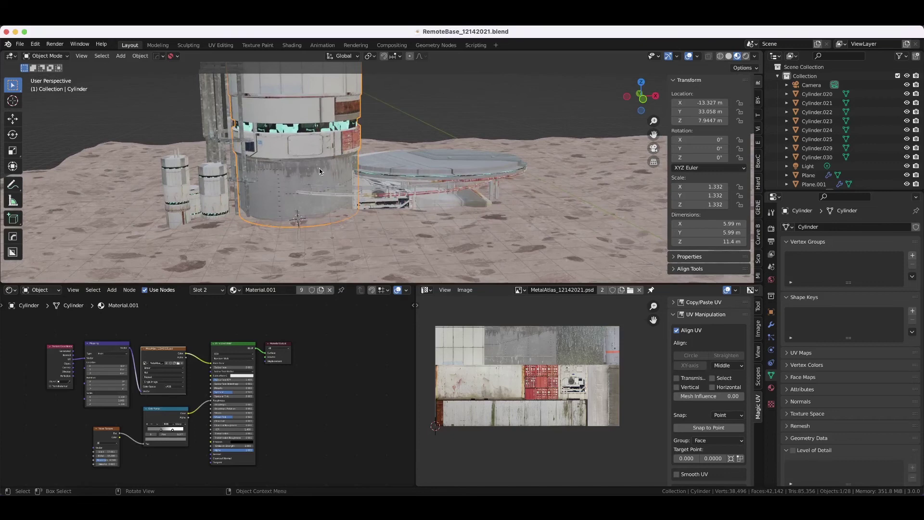
pyautogui.keyDown('shift'); pyautogui.moveTo(181, 177); pyautogui.dragTo(212, 177, button='middle'); pyautogui.keyUp('shift')
pyautogui.click(209, 178)
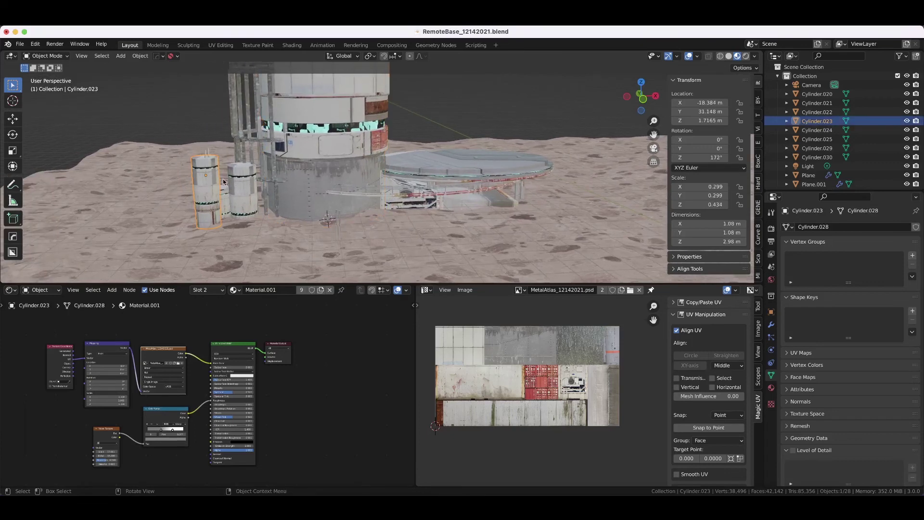
pyautogui.click(242, 184)
pyautogui.click(222, 199)
pyautogui.click(307, 167)
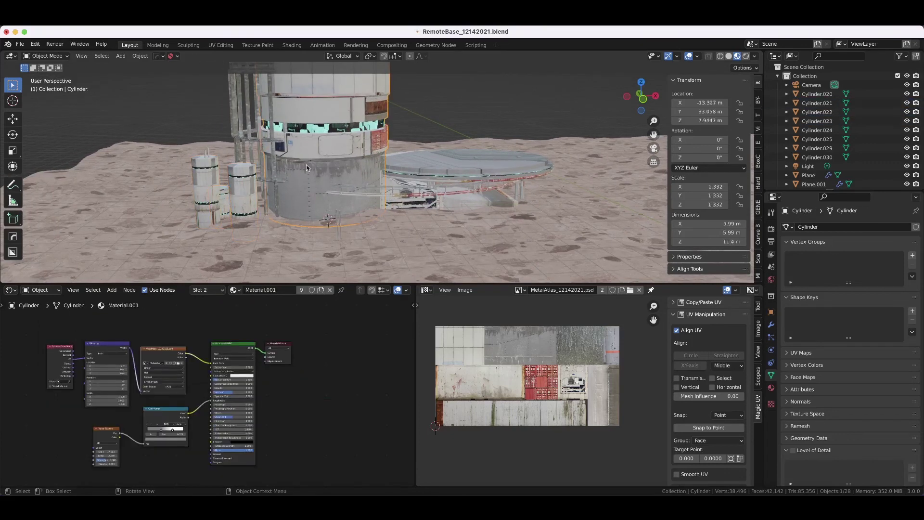
pyautogui.press('KP_Decimal')
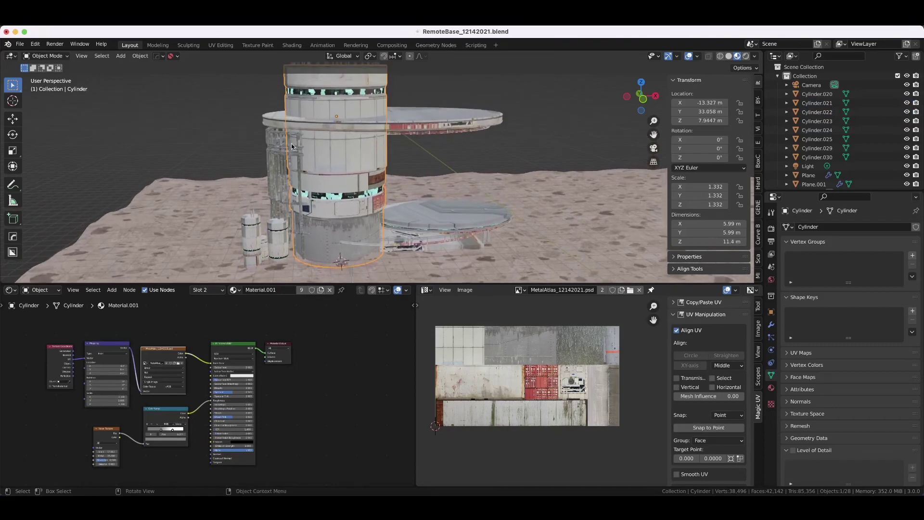
# Select the upper round platform on the tower and examine how the atlas covers its rim and top
pyautogui.click(395, 131)
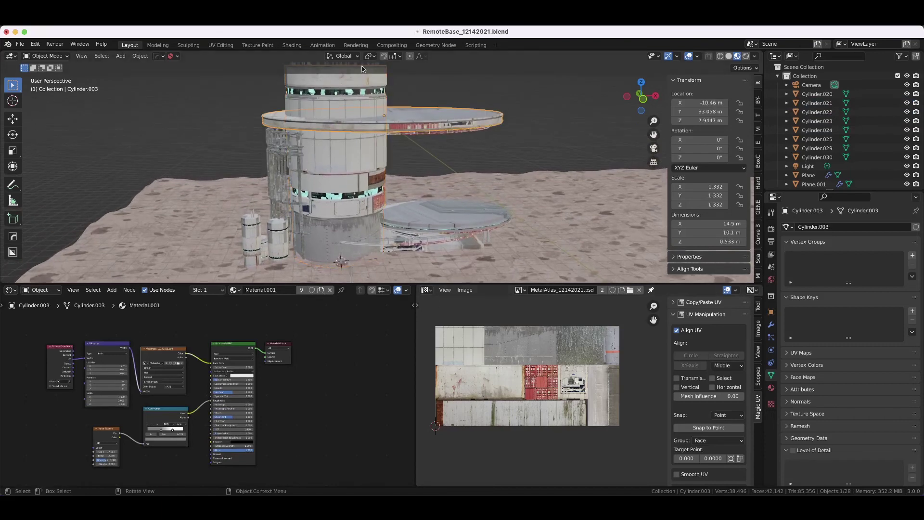
pyautogui.press('KP_Decimal')
pyautogui.keyDown('shift'); pyautogui.scroll(-2, 391, 118); pyautogui.keyUp('shift')
pyautogui.keyDown('shift'); pyautogui.scroll(5, 391, 118); pyautogui.keyUp('shift')
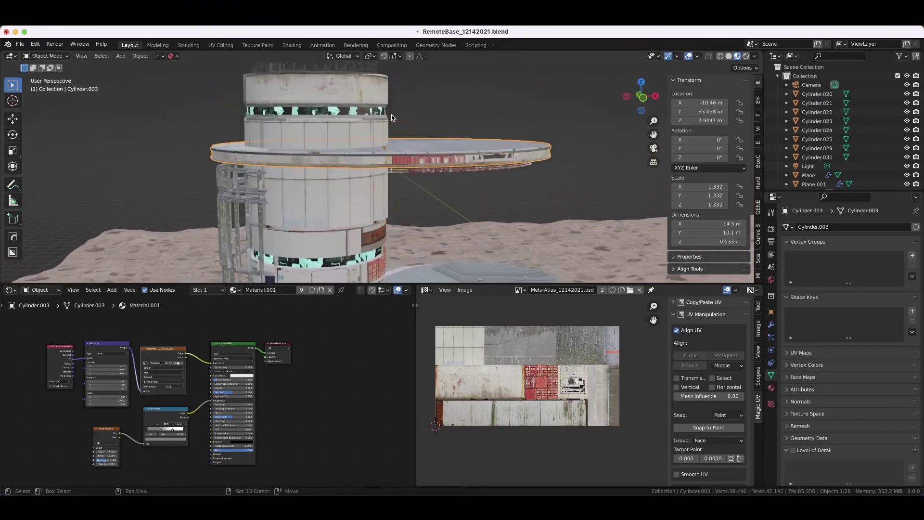
pyautogui.scroll(3, 390, 126)
pyautogui.scroll(1, 390, 126)
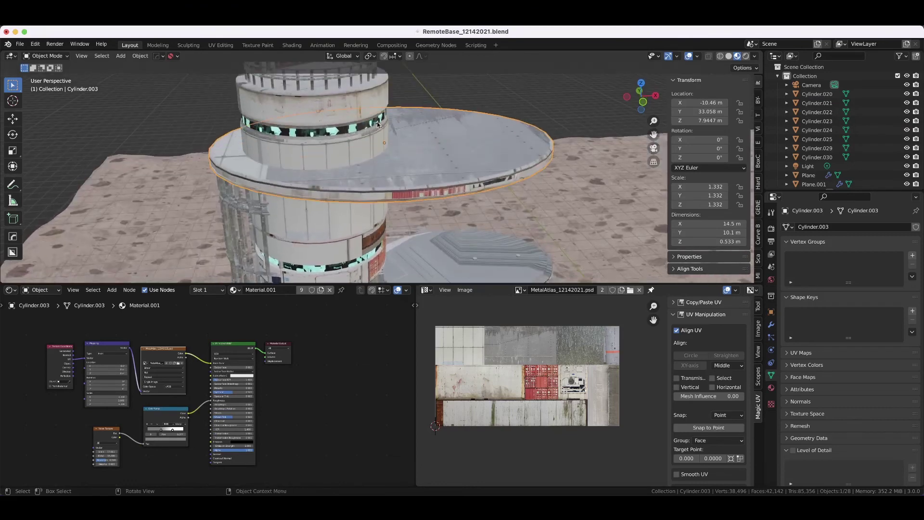
# Examine the tower cylinder's faces and its GreebleLights material nodes in Edit Mode, and return to Object Mode and the camera view
pyautogui.click(334, 136)
pyautogui.press('Tab')
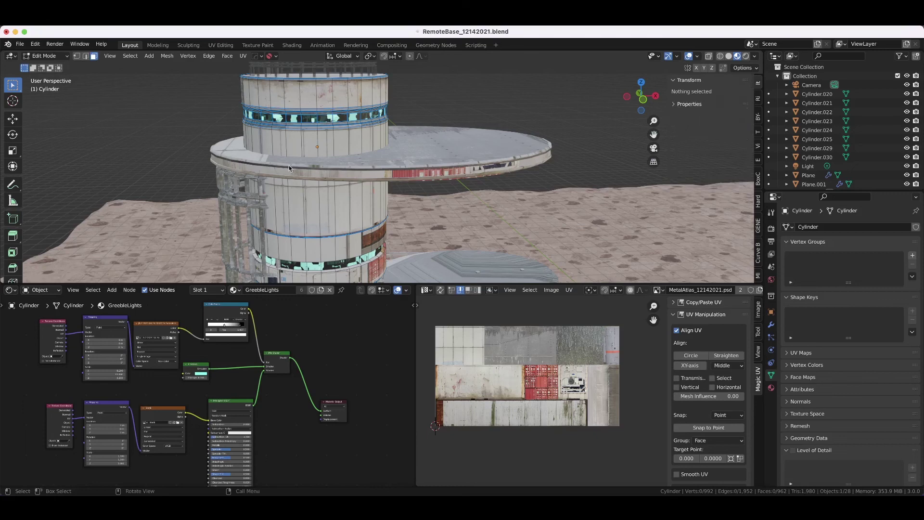
pyautogui.scroll(2, 314, 373)
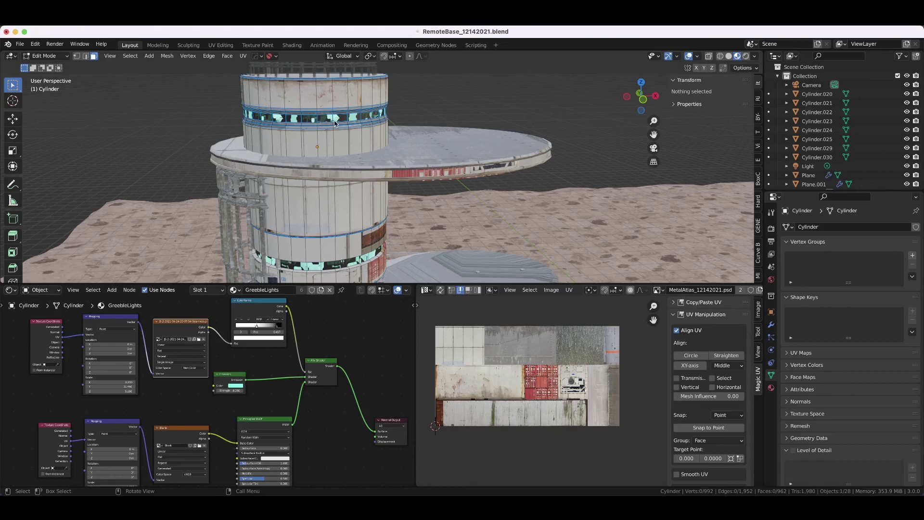
pyautogui.press('Tab')
pyautogui.press('KP_0')
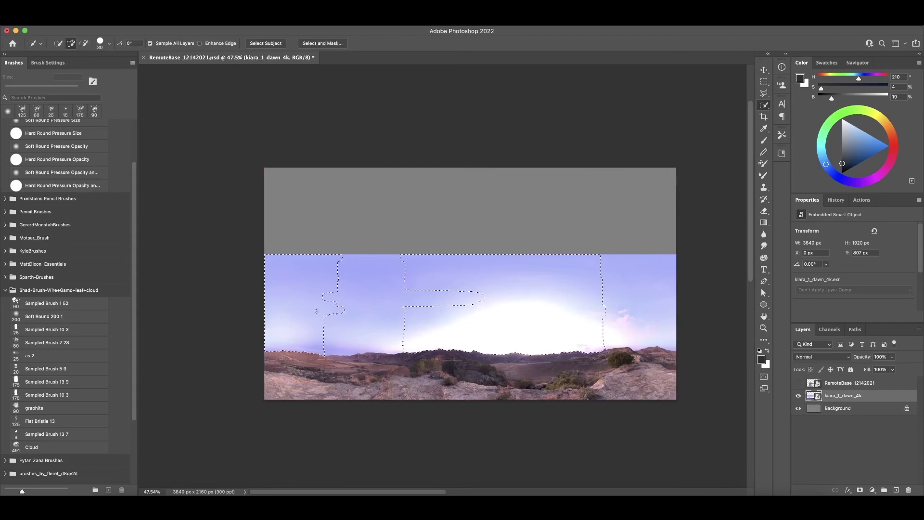
# Switch to Photoshop, move the masked kiara_1_dawn_4k hills down behind the base, and add a Hue/Saturation adjustment layer above them
pyautogui.press('v')
pyautogui.moveTo(697, 361); pyautogui.dragTo(431, 260)
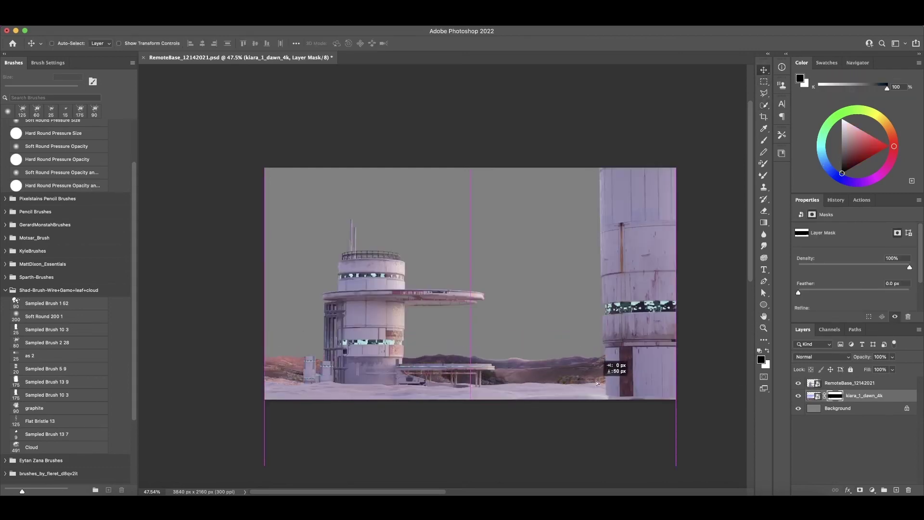
pyautogui.moveTo(608, 365); pyautogui.dragTo(720, 391)
pyautogui.press('super+u')
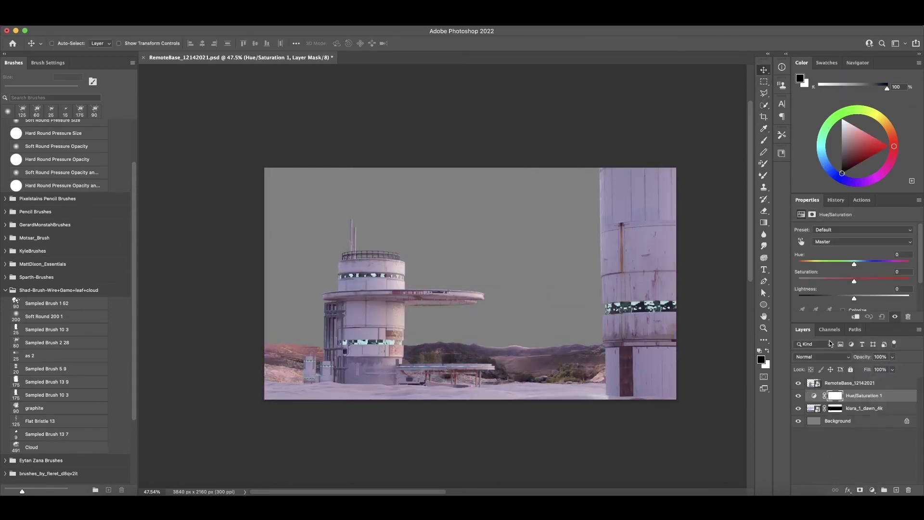
# Clip the Hue/Saturation adjustment to the hills, colorize it with hue 200, saturation 28 and lightness +7, and reduce its opacity to about 41%
pyautogui.press('super+alt+g')
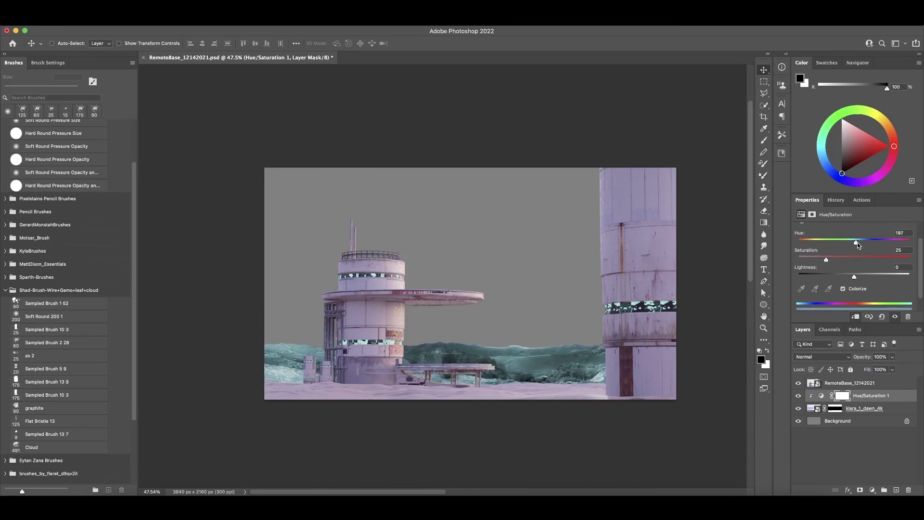
pyautogui.press('4')
pyautogui.press('2')
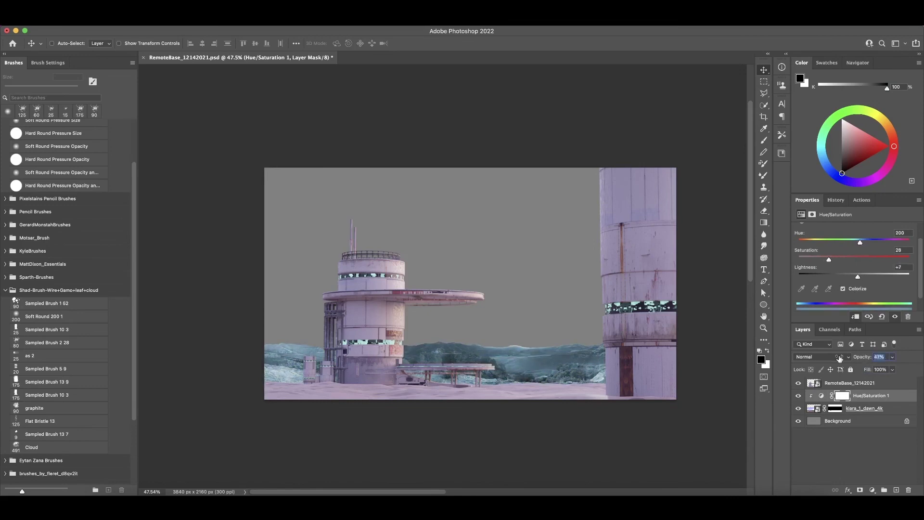
# Paint a dark landing strut beneath the parked ship on Layer 3 with the Hard Round Pressure Size brush
pyautogui.press('b')
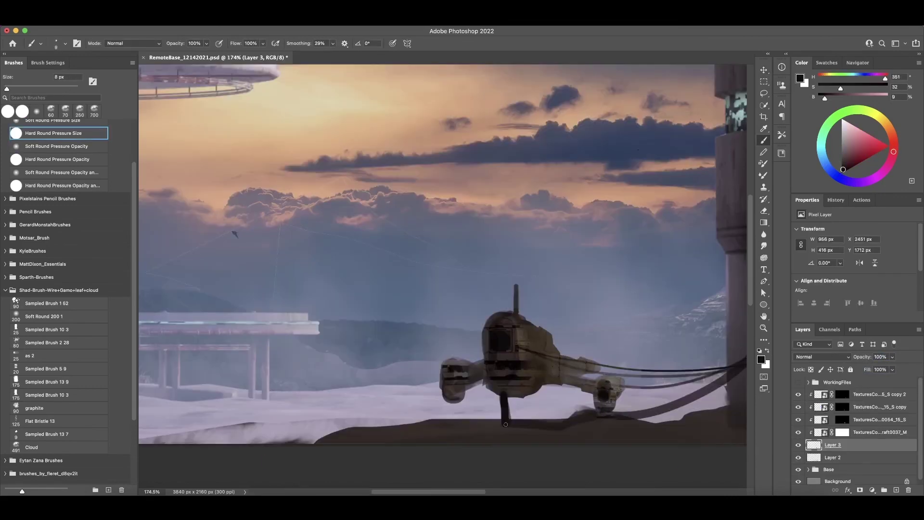
pyautogui.keyDown('alt'); pyautogui.scroll(-6, 577, 426); pyautogui.keyUp('alt')
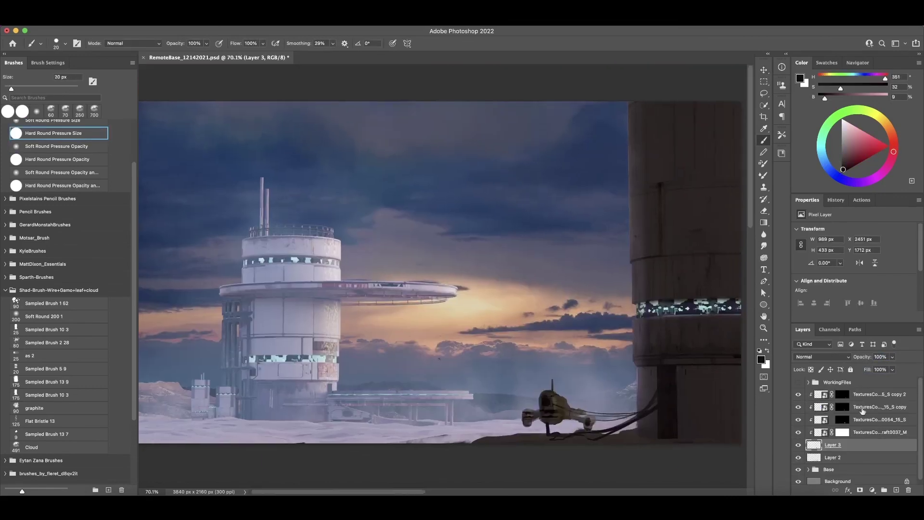
# Duplicate the ship's texture layer, raise the copy in the layer stack, move it toward the large foreground tower, and scale it about its centre
pyautogui.click(822, 424)
pyautogui.press('super+j')
pyautogui.moveTo(822, 424); pyautogui.dragTo(822, 389)
pyautogui.press('v')
pyautogui.moveTo(551, 402); pyautogui.dragTo(668, 399)
pyautogui.press('super+t')
pyautogui.keyDown('alt'); pyautogui.keyDown('shift'); pyautogui.moveTo(668, 366); pyautogui.dragTo(668, 330); pyautogui.keyUp('shift'); pyautogui.keyUp('alt')
pyautogui.press('Return')
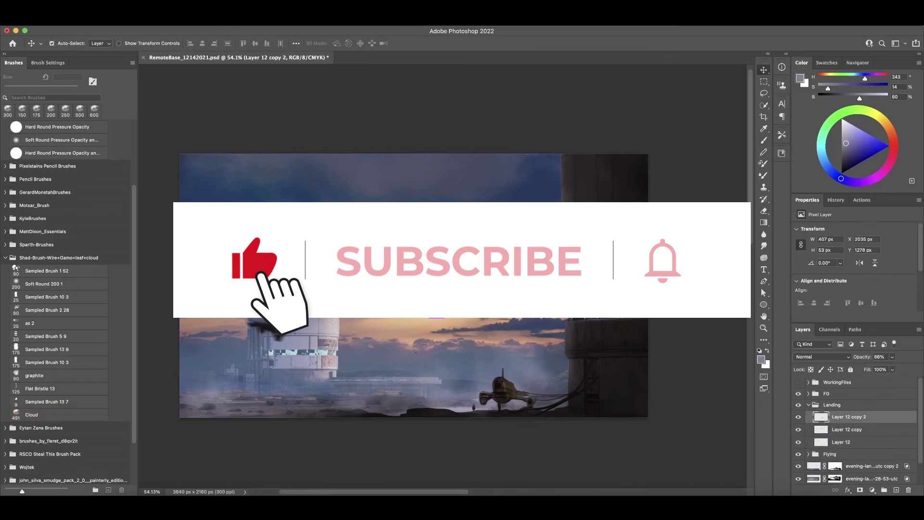
# Free Transform Layer 12 copy 2 in the Landing group and make Layer 12 the active layer
pyautogui.press('super+t')
pyautogui.press('Return')
pyautogui.hotkey('alt', '[')
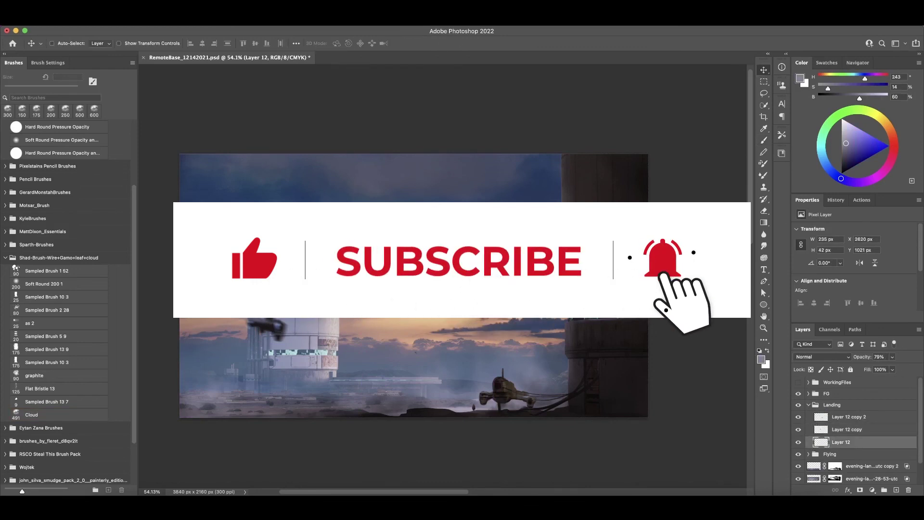
# Select the flying ship in front of the white tower on Layer 8, check the Flying group's visibility, and scale the ship to about 249 × 183 px
pyautogui.keyDown('super'); pyautogui.click(283, 332); pyautogui.keyUp('super')
pyautogui.click(798, 440)
pyautogui.click(798, 440)
pyautogui.press('super+t')
pyautogui.keyDown('alt'); pyautogui.moveTo(288, 342); pyautogui.dragTo(284, 335); pyautogui.keyUp('alt')
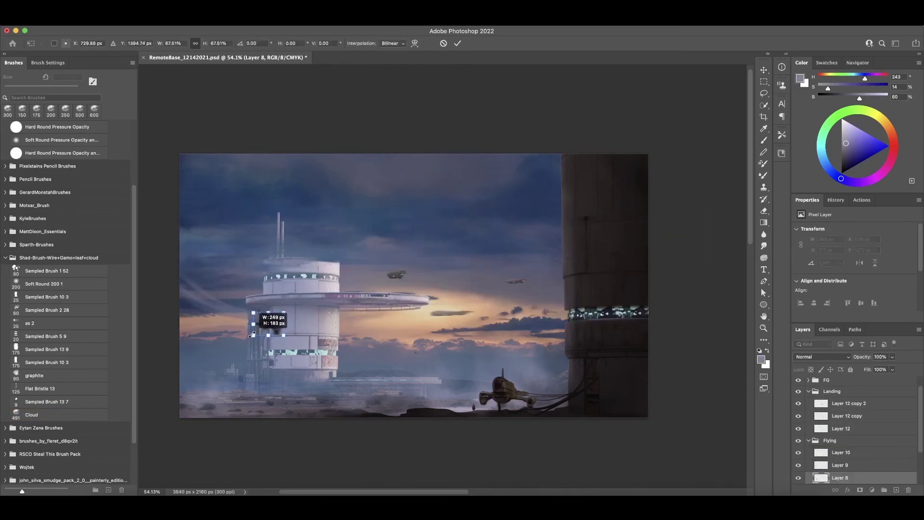